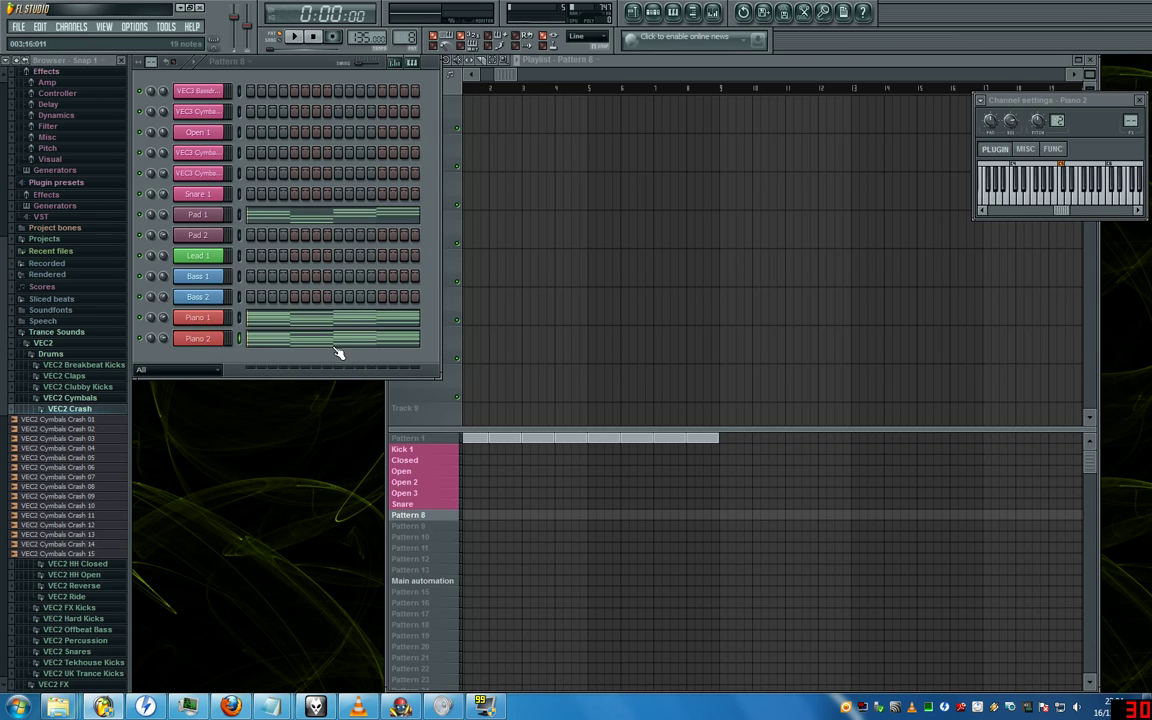
Solo the Piano 2 channel and play the pattern briefly to hear it alone
{"action": "right_click", "coordinate": [140, 343]}
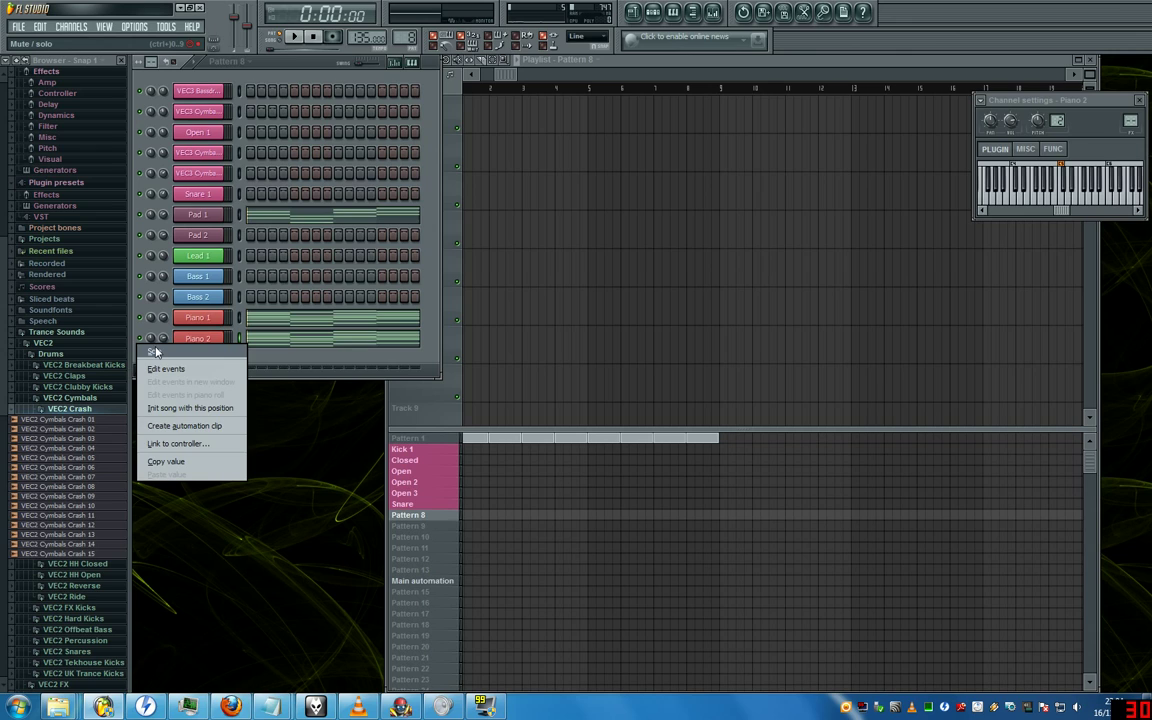
{"action": "left_click", "coordinate": [160, 352]}
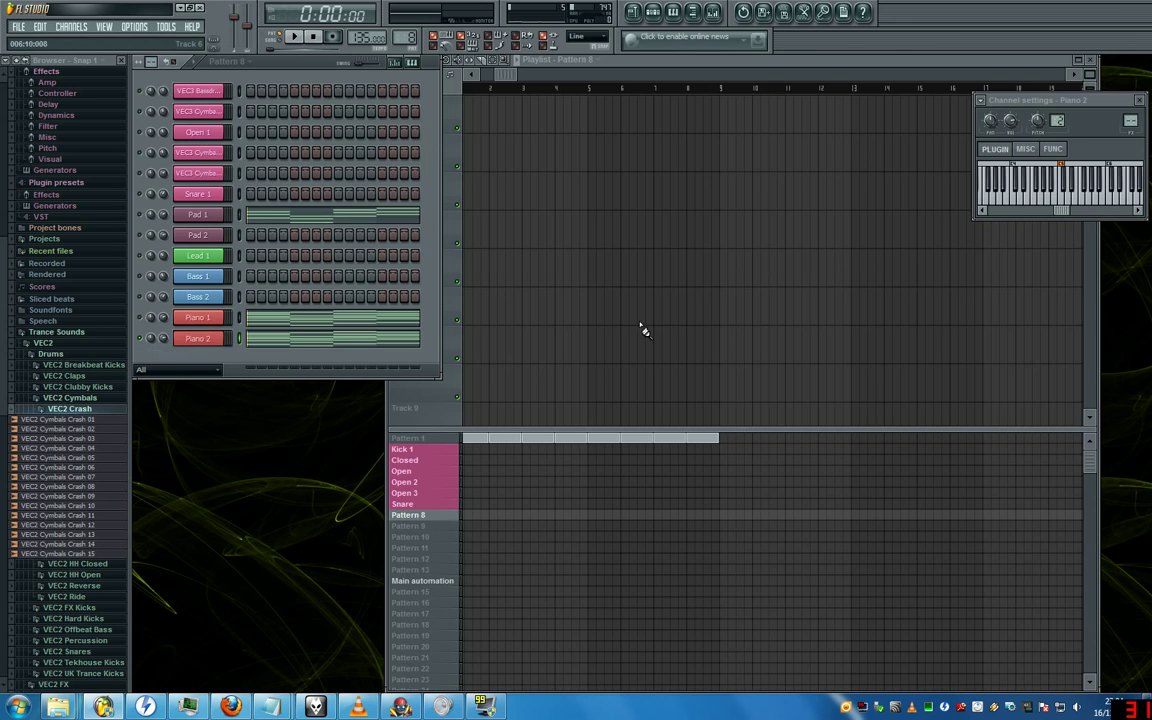
{"action": "left_click", "coordinate": [304, 44]}
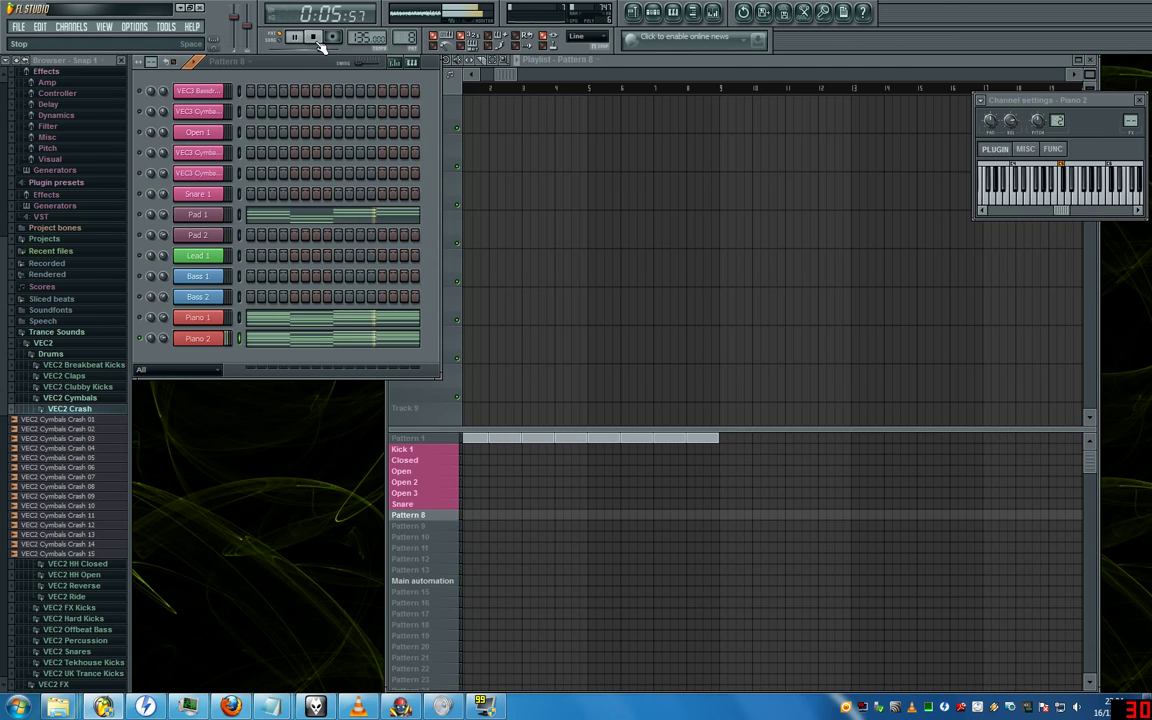
{"action": "left_click", "coordinate": [314, 38]}
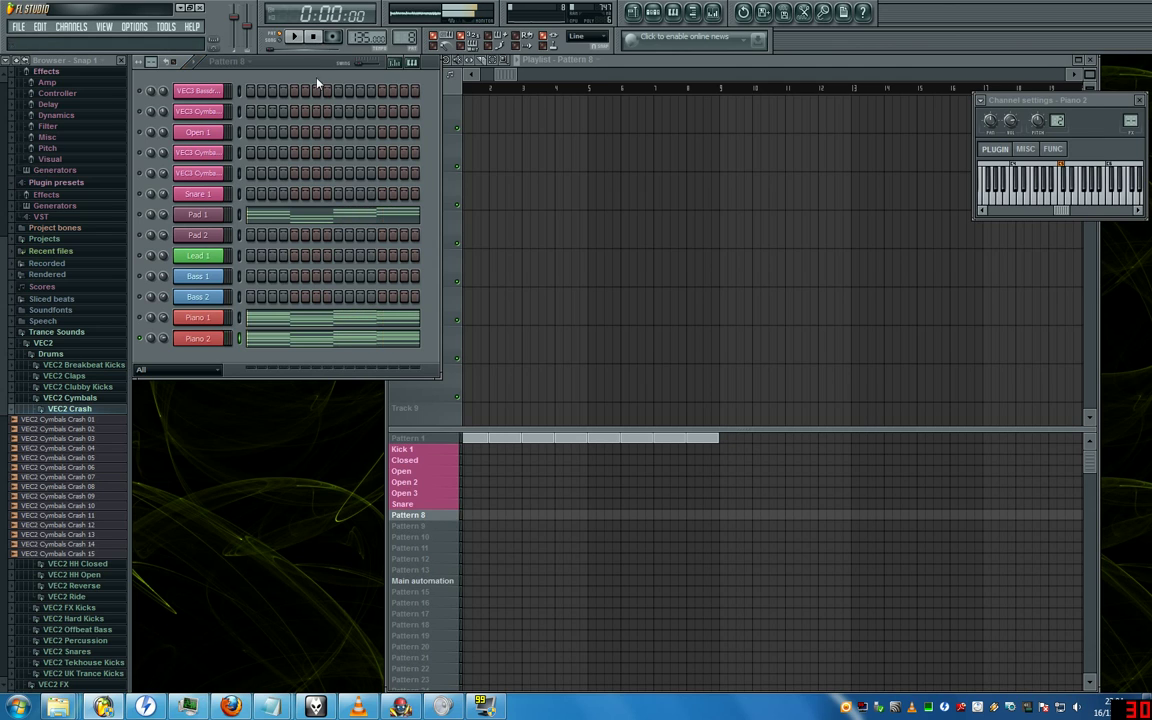
Re-enable Piano 2 and Piano 1, then play and stop the pattern twice
{"action": "left_click", "coordinate": [141, 338]}
{"action": "left_click", "coordinate": [141, 317]}
{"action": "left_click", "coordinate": [293, 37]}
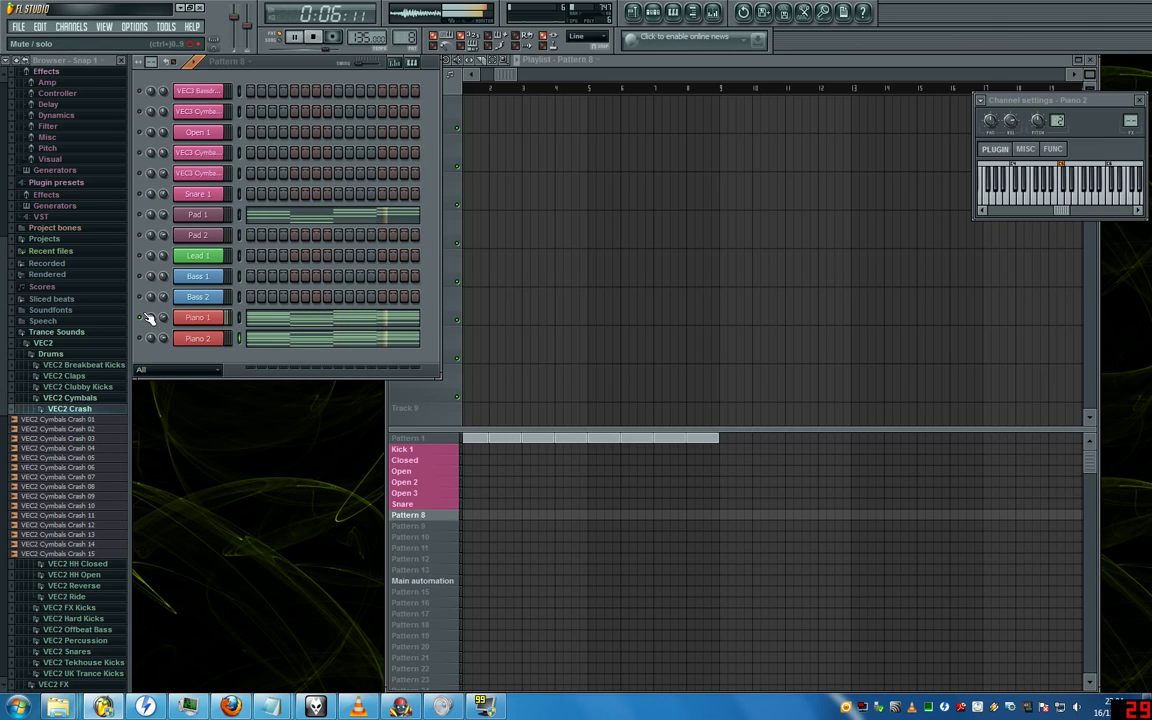
{"action": "key", "text": "space"}
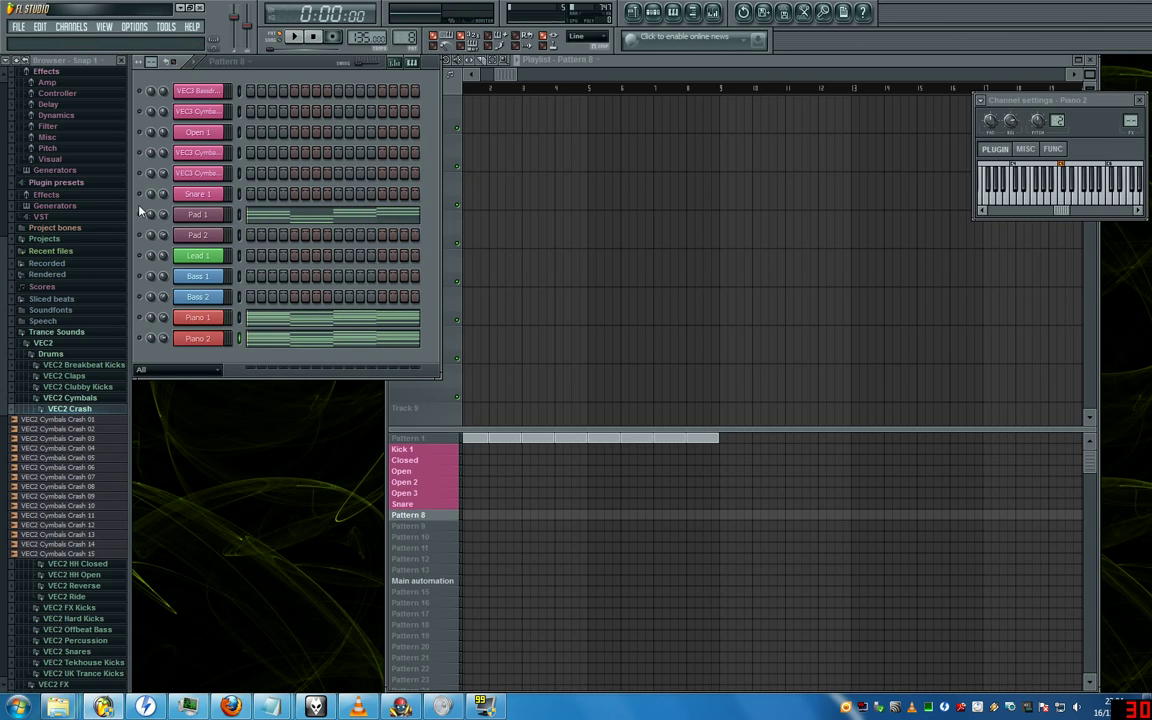
{"action": "left_click", "coordinate": [301, 35]}
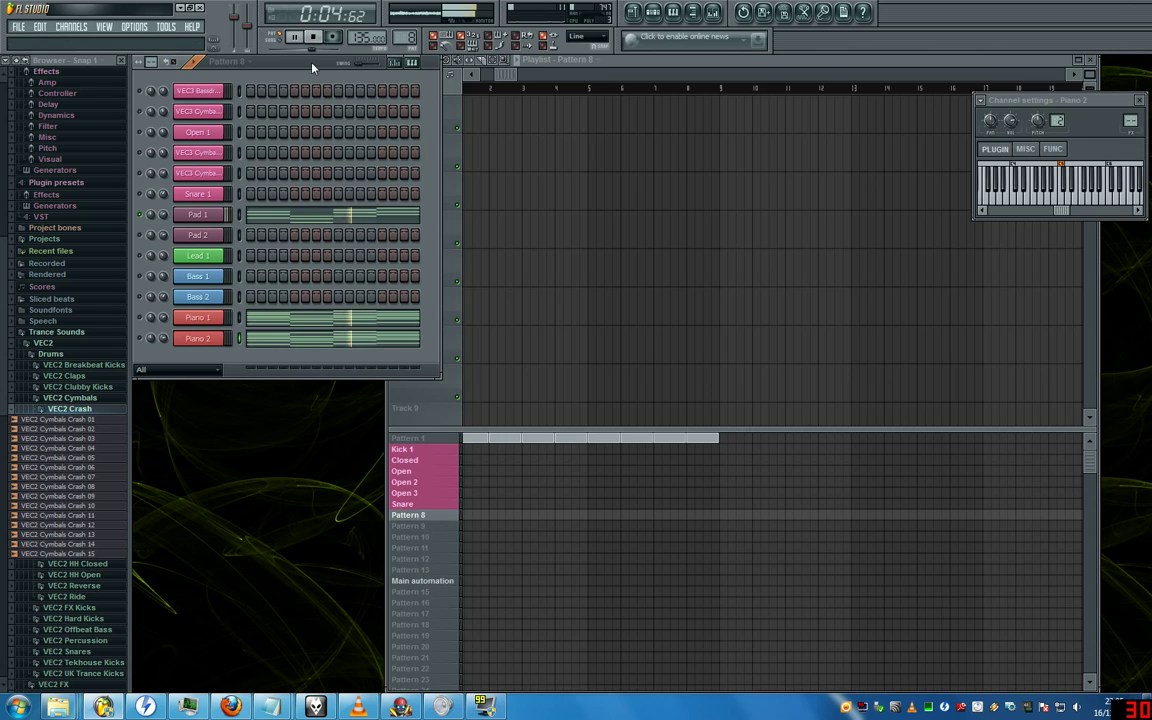
{"action": "left_click", "coordinate": [318, 39]}
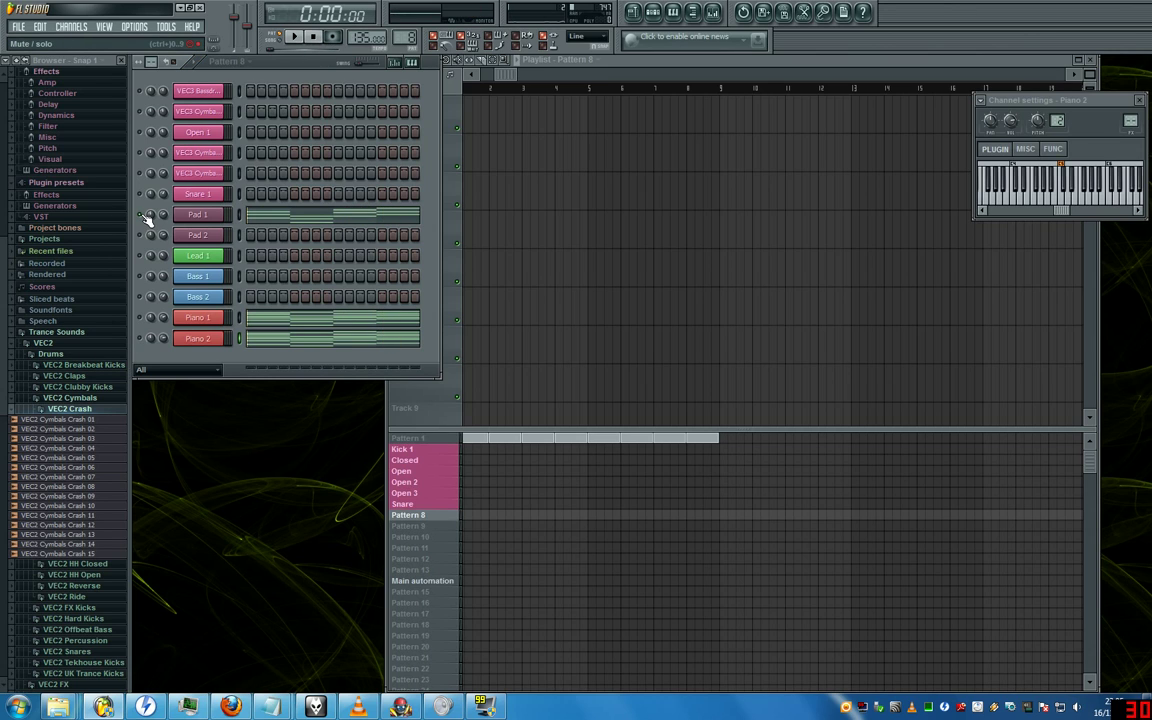
Enable every channel from Pad 1 to Piano 2 and play the pattern with the playlist in front
{"action": "left_click_drag", "start_coordinate": [145, 218], "coordinate": [146, 338]}
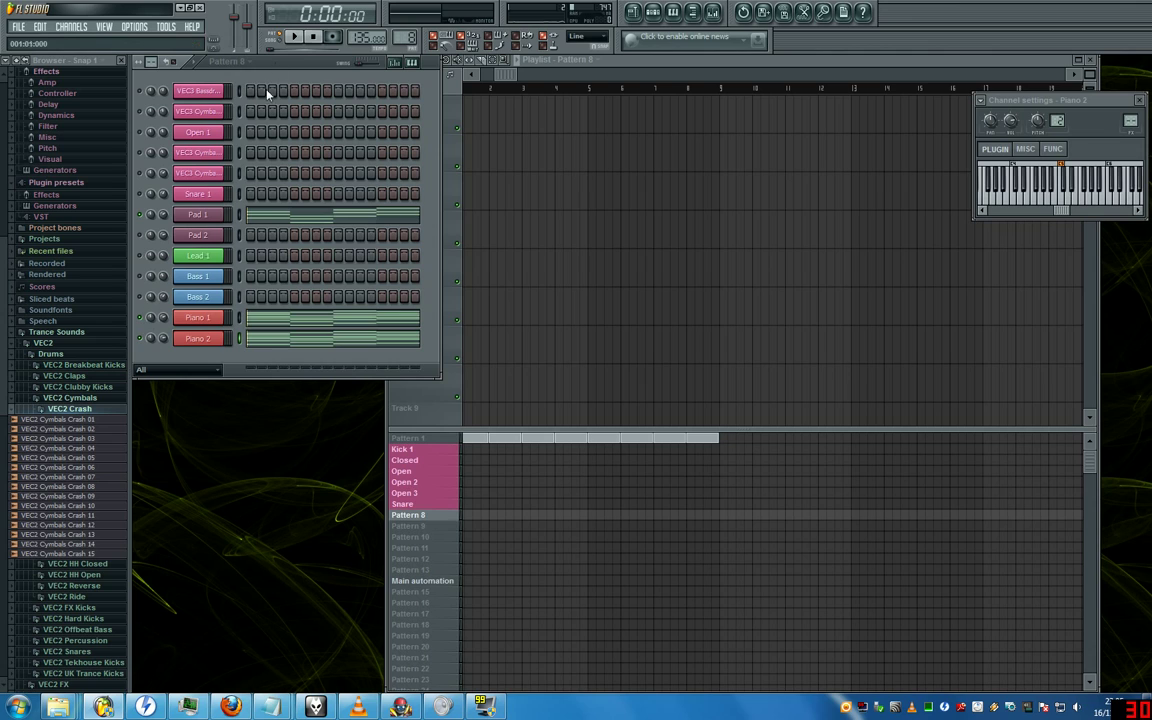
{"action": "left_click", "coordinate": [295, 36]}
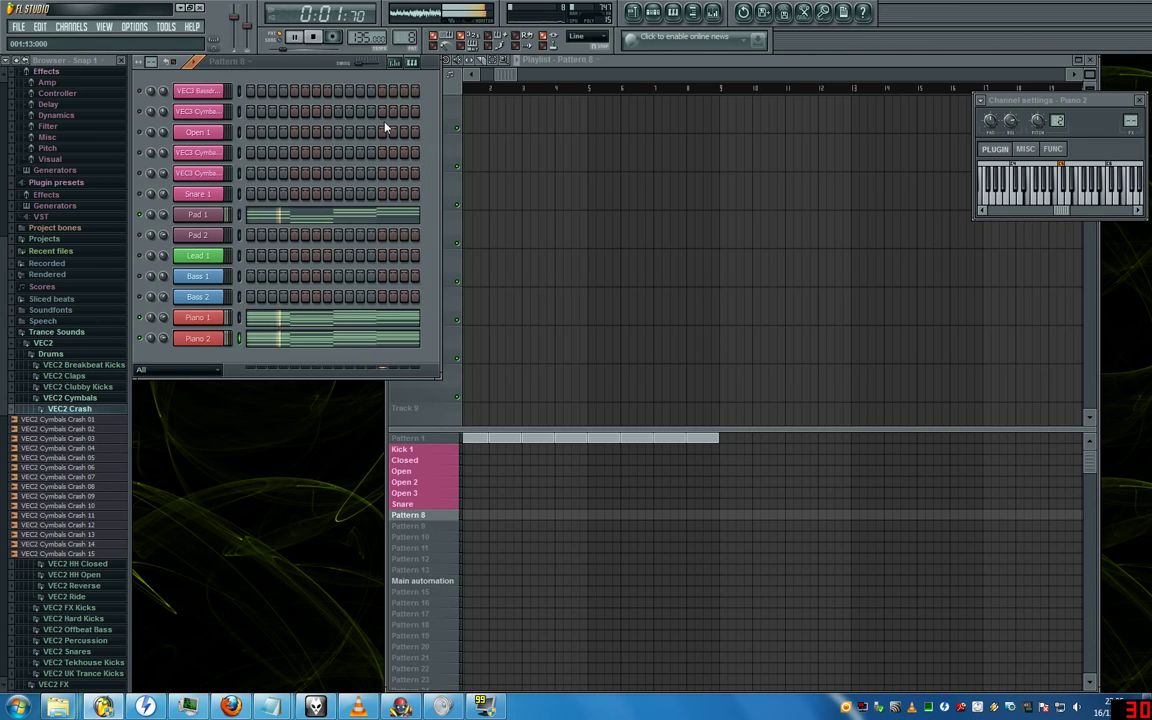
{"action": "left_click", "coordinate": [505, 78]}
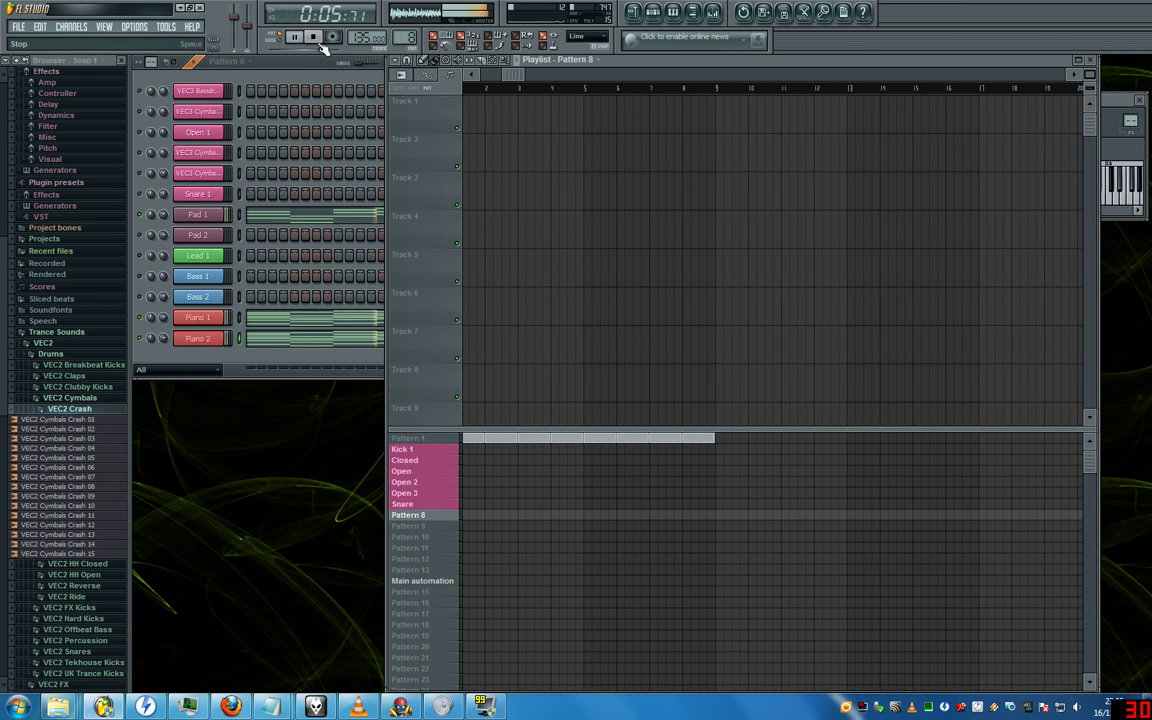
{"action": "key", "text": "space"}
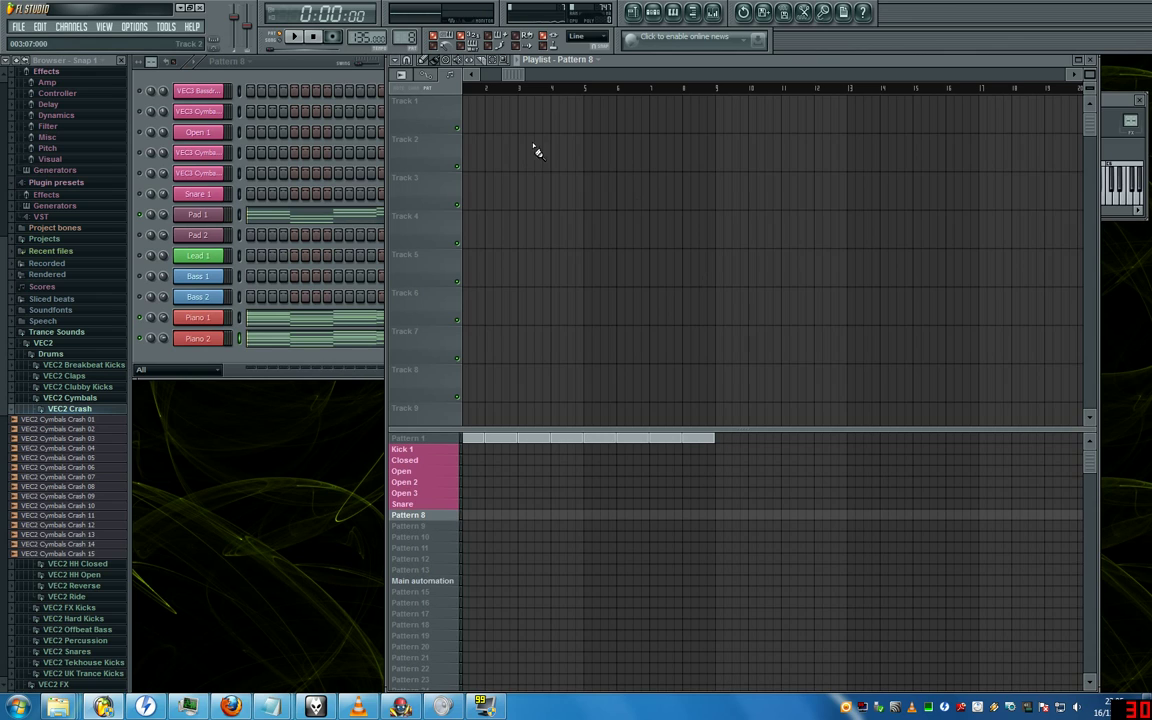
{"action": "scroll", "coordinate": [496, 77], "scroll_direction": "up", "scroll_amount": 1}
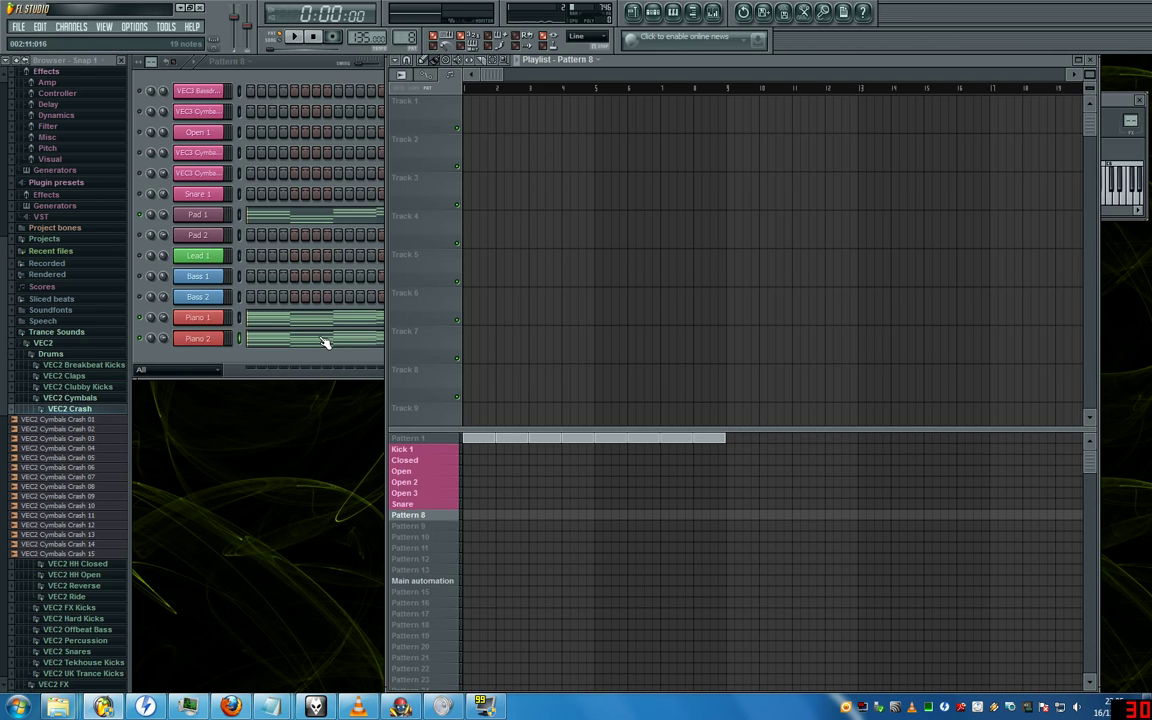
Delete all notes from the Piano 2 and Piano 1 piano rolls
{"action": "left_click", "coordinate": [300, 334]}
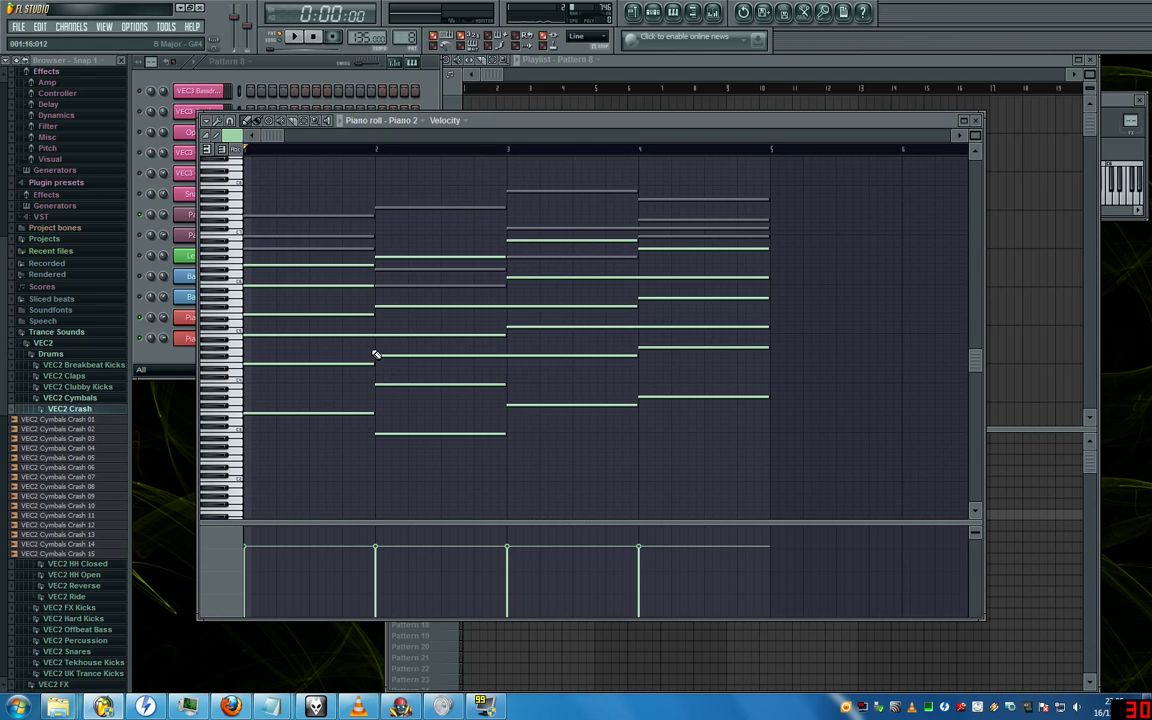
{"action": "key", "text": "ctrl+a"}
{"action": "key", "text": "Delete"}
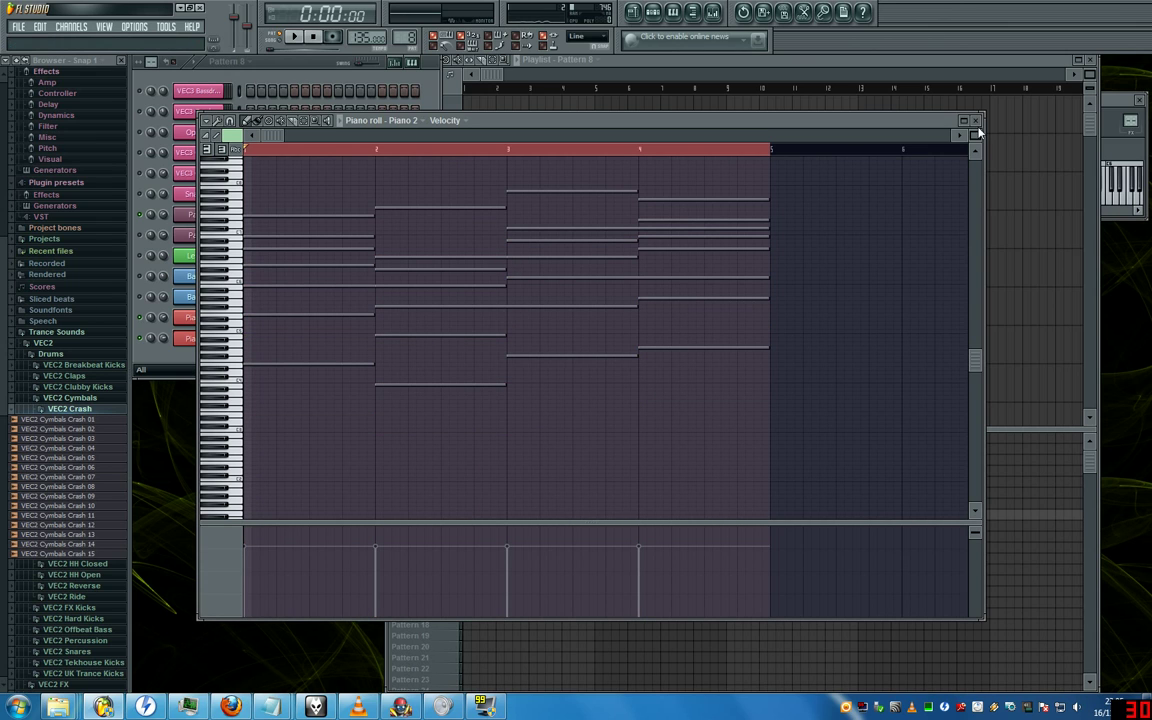
{"action": "key", "text": "F7"}
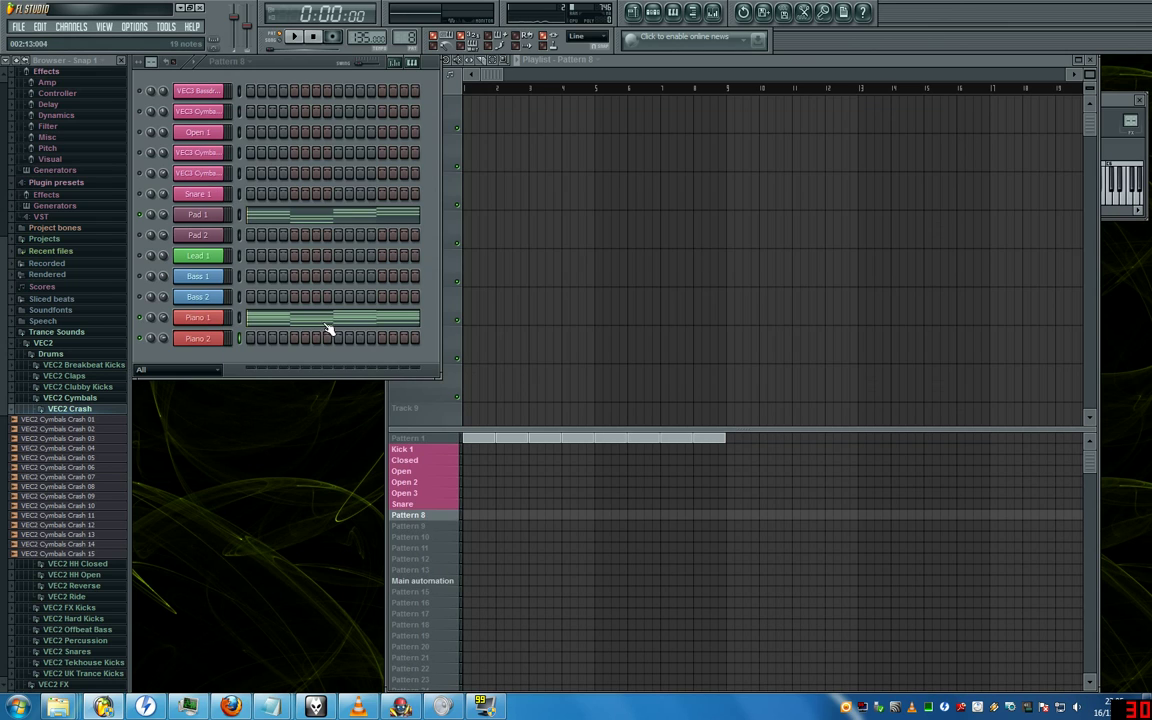
{"action": "left_click", "coordinate": [323, 324]}
{"action": "key", "text": "ctrl+a"}
{"action": "key", "text": "Delete"}
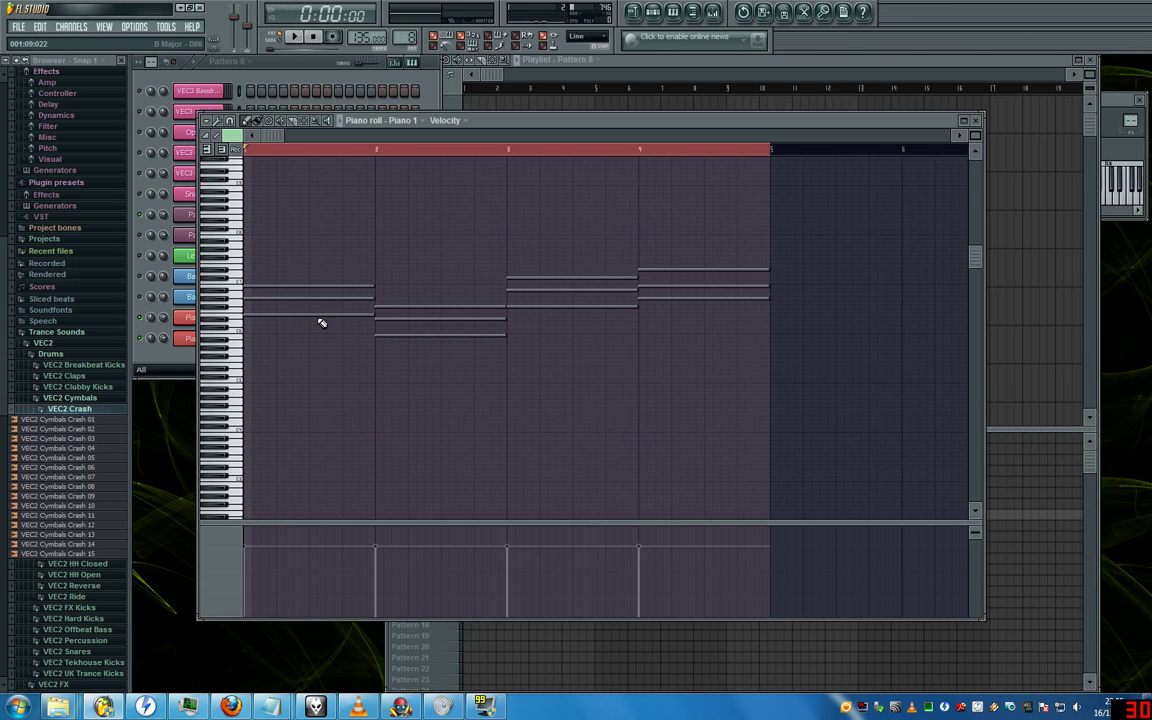
Delete all notes from the Pad 1 piano roll
{"action": "left_click", "coordinate": [357, 84]}
{"action": "left_click", "coordinate": [330, 215]}
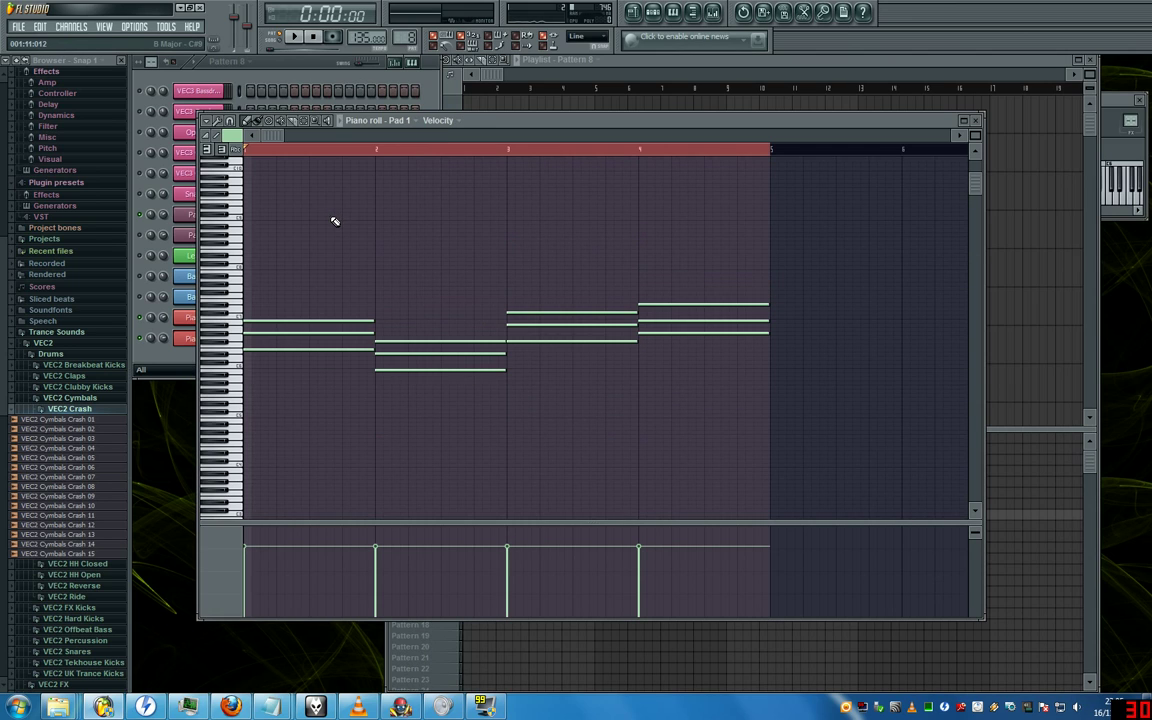
{"action": "key", "text": "ctrl+a"}
{"action": "key", "text": "Delete"}
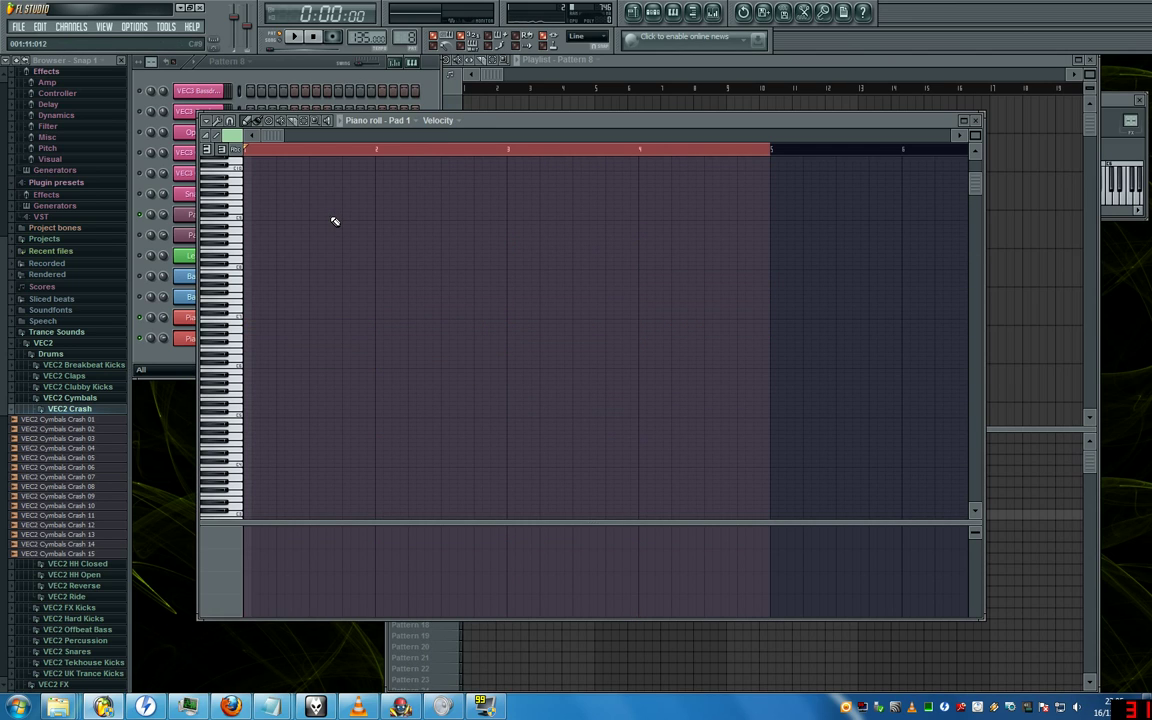
Cycle the piano roll keyboard display back to plain piano keys
{"action": "left_click", "coordinate": [210, 151]}
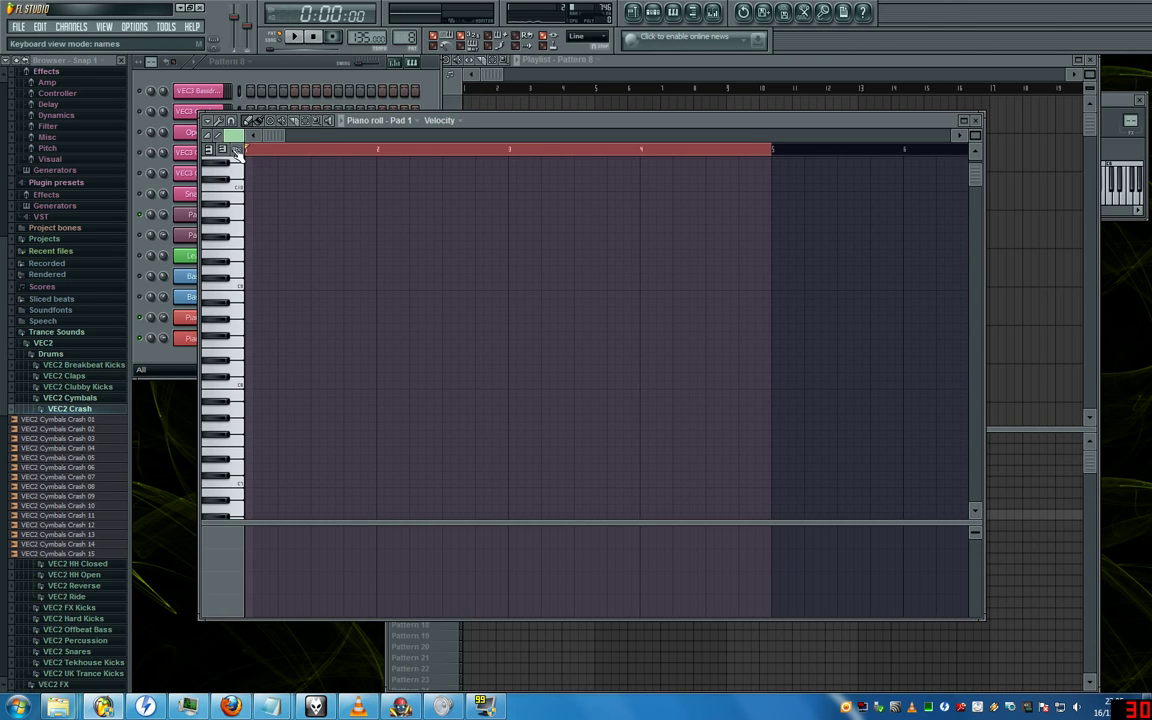
{"action": "left_click", "coordinate": [211, 150]}
{"action": "left_click", "coordinate": [212, 151]}
{"action": "left_click", "coordinate": [212, 151]}
Set note stamping to Major chords and place a three-note chord in bar 1
{"action": "left_click", "coordinate": [215, 122]}
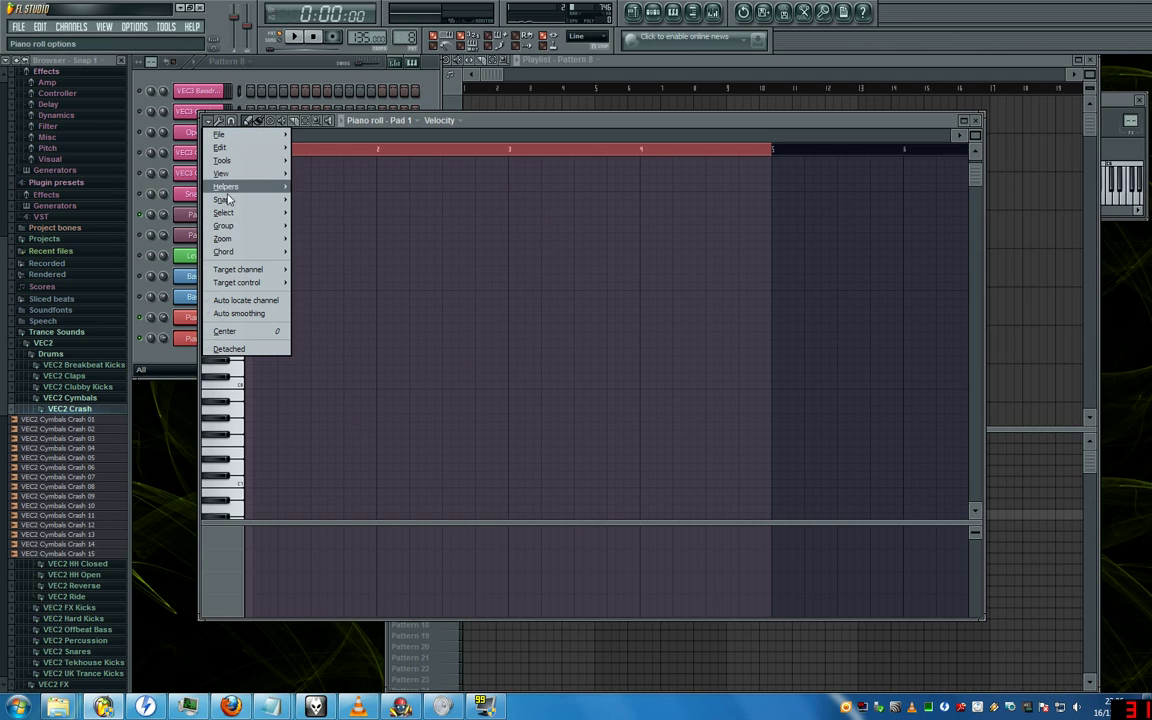
{"action": "mouse_move", "coordinate": [242, 254]}
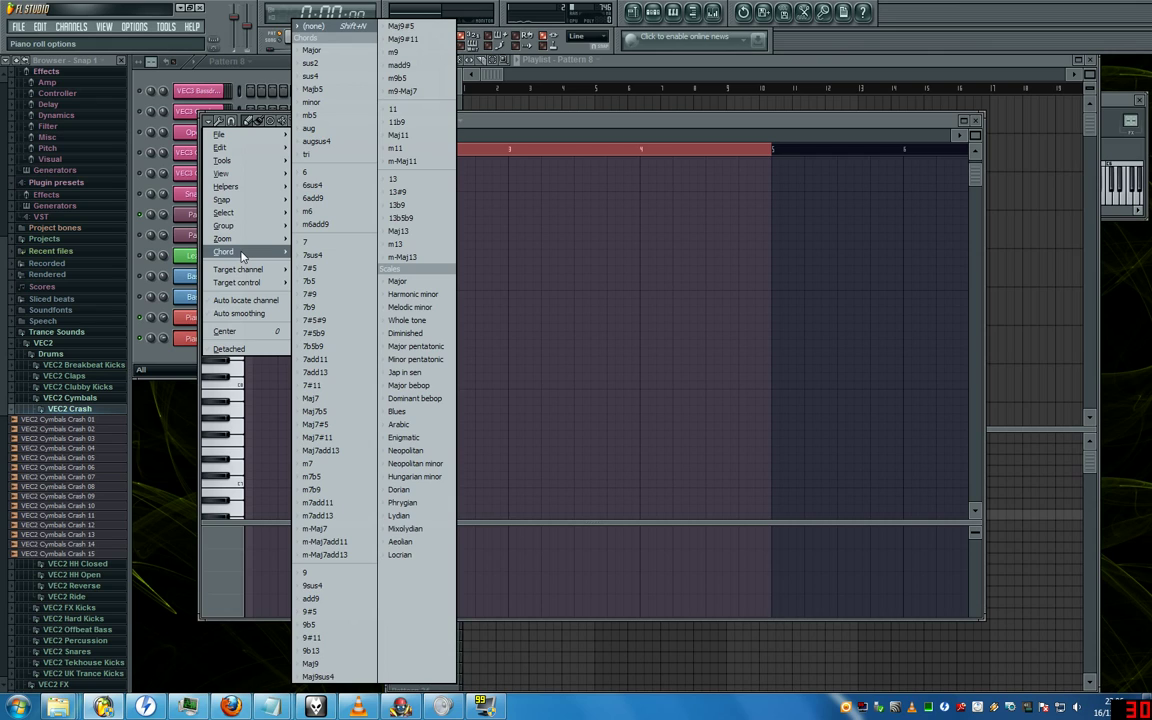
{"action": "left_click", "coordinate": [352, 52]}
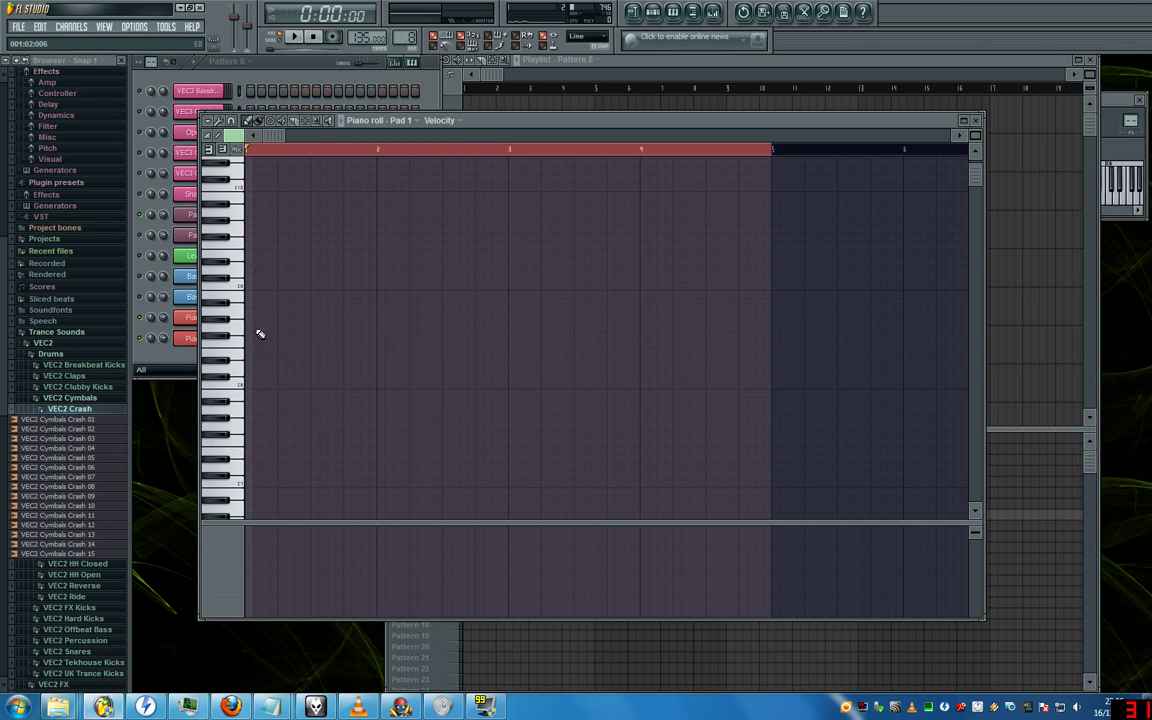
{"action": "scroll", "coordinate": [247, 430], "scroll_direction": "down", "scroll_amount": 2}
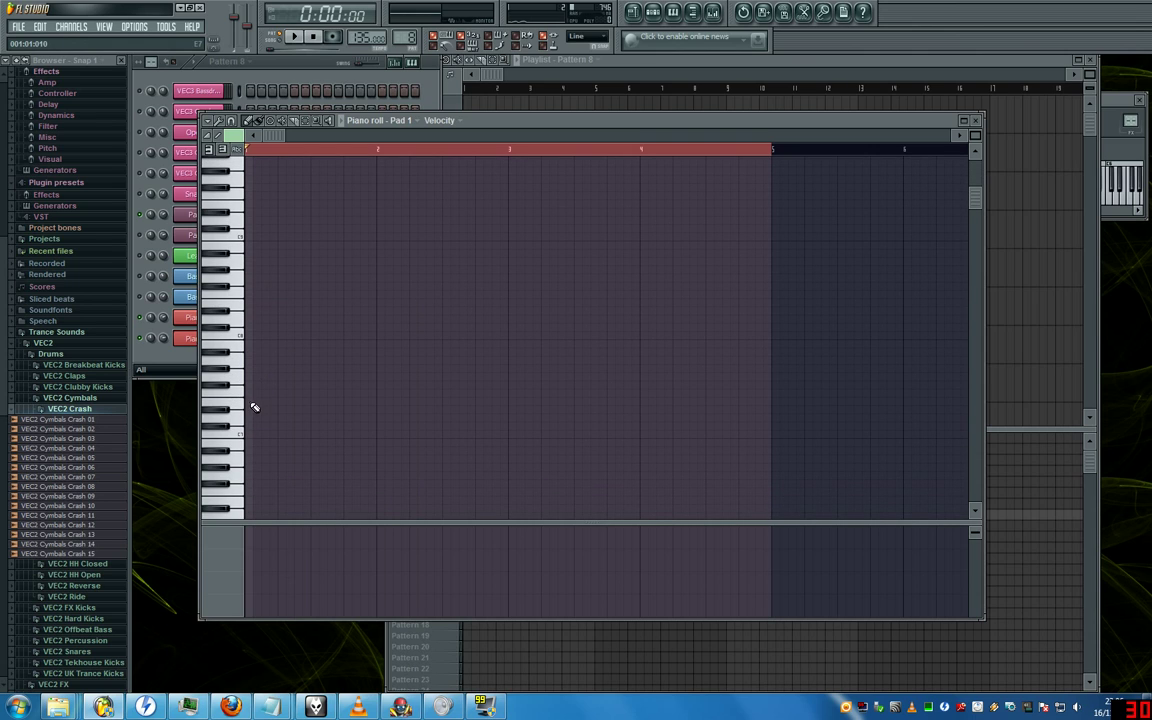
{"action": "left_click", "coordinate": [246, 401]}
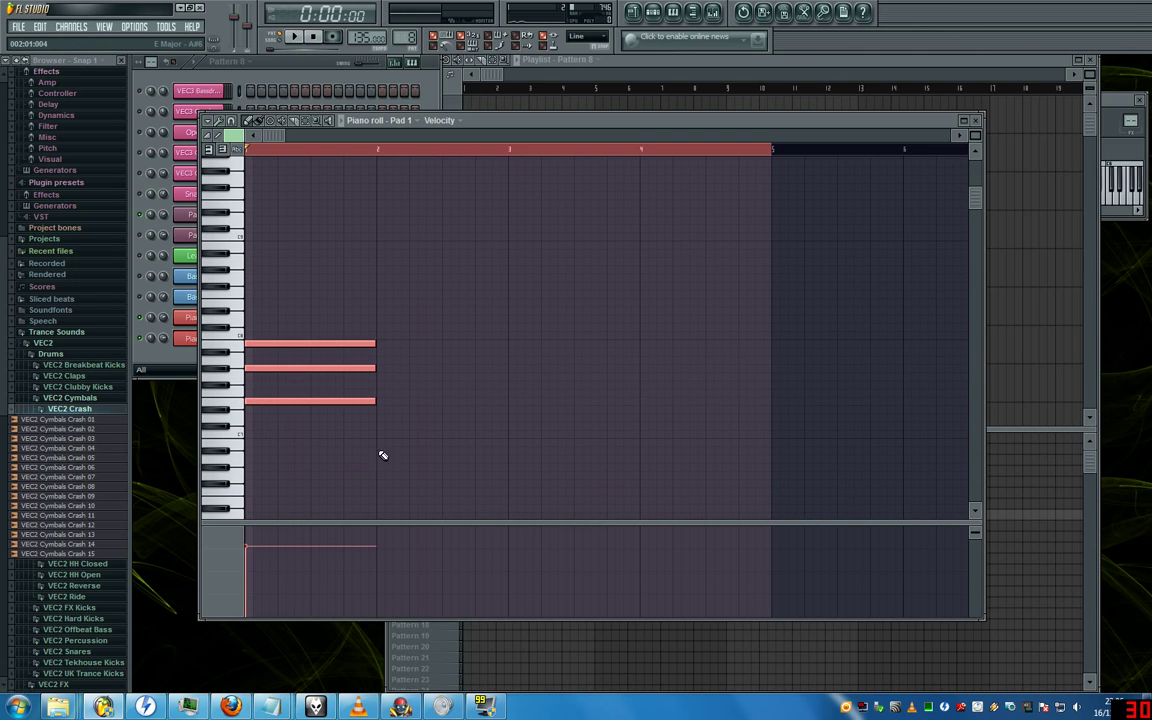
Add a bar 2 chord and duplicate it into bars 3 and 4, raising each copy
{"action": "left_click_drag", "start_coordinate": [378, 450], "coordinate": [377, 437]}
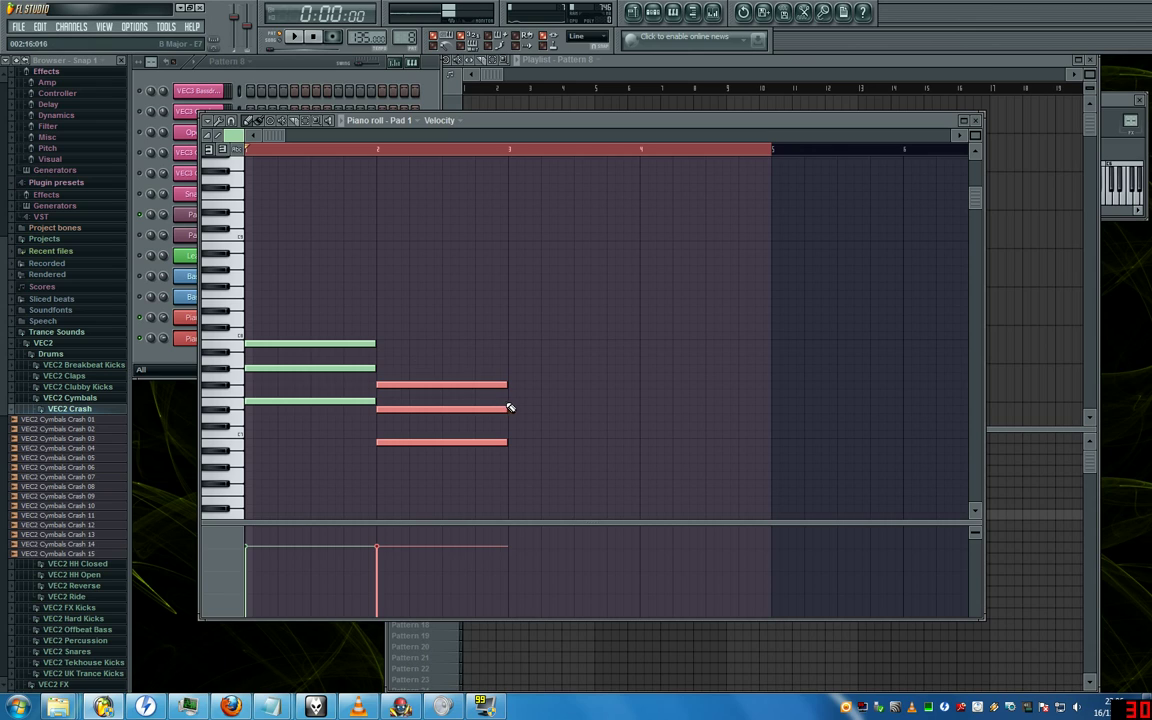
{"action": "key", "text": "ctrl+b"}
{"action": "key", "text": "Up"}
{"action": "key", "text": "Up"}
{"action": "key", "text": "Up"}
{"action": "key", "text": "Up"}
{"action": "key", "text": "Up"}
{"action": "key", "text": "Up"}
{"action": "key", "text": "Up"}
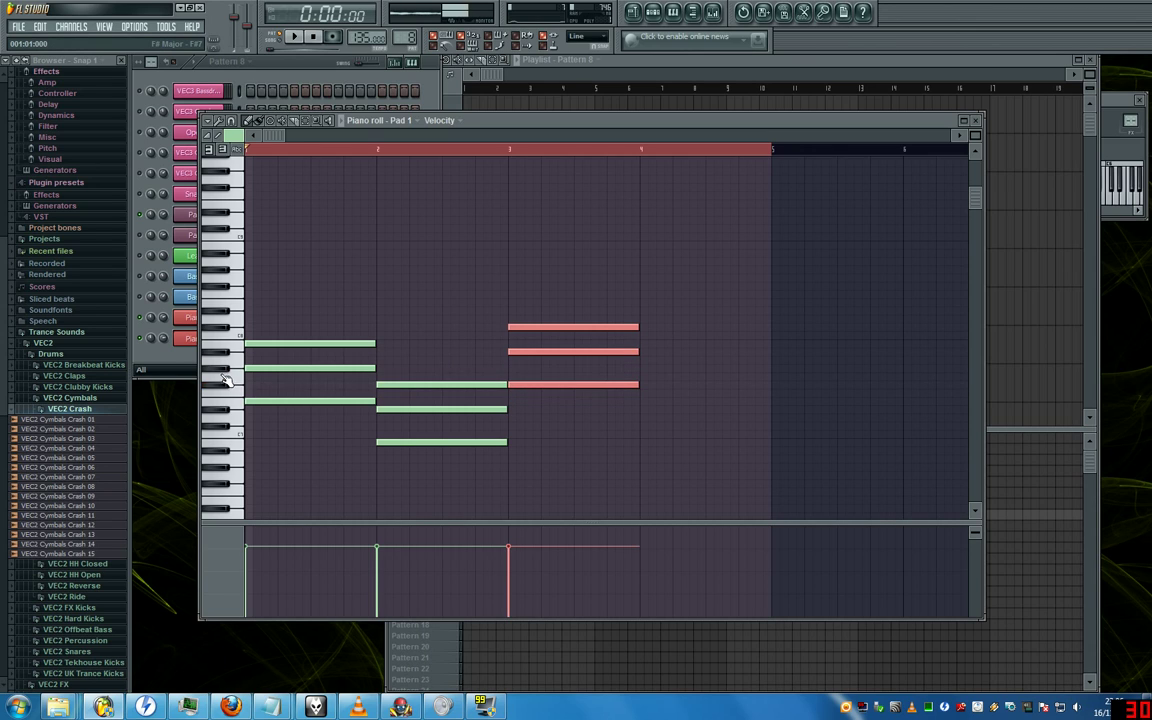
{"action": "key", "text": "ctrl+b"}
{"action": "key", "text": "Up"}
{"action": "key", "text": "Up"}
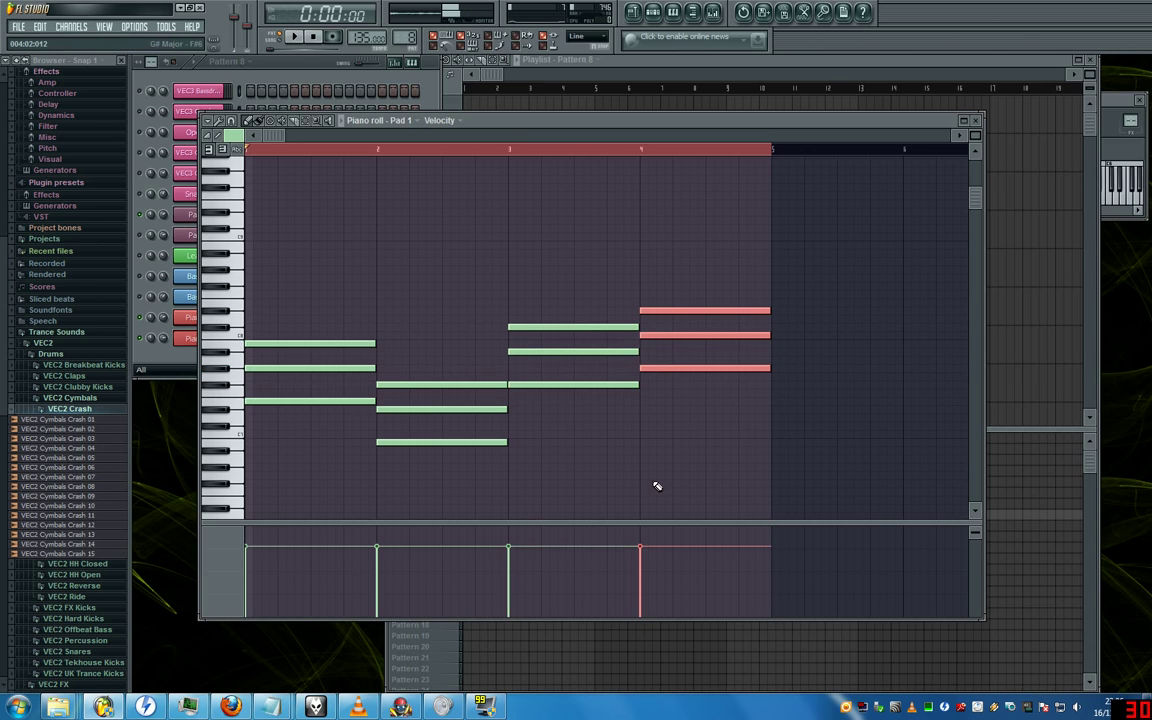
Lower the middle bar 4 note a semitone, audition bars 3–4, then undo it
{"action": "left_click", "coordinate": [662, 336]}
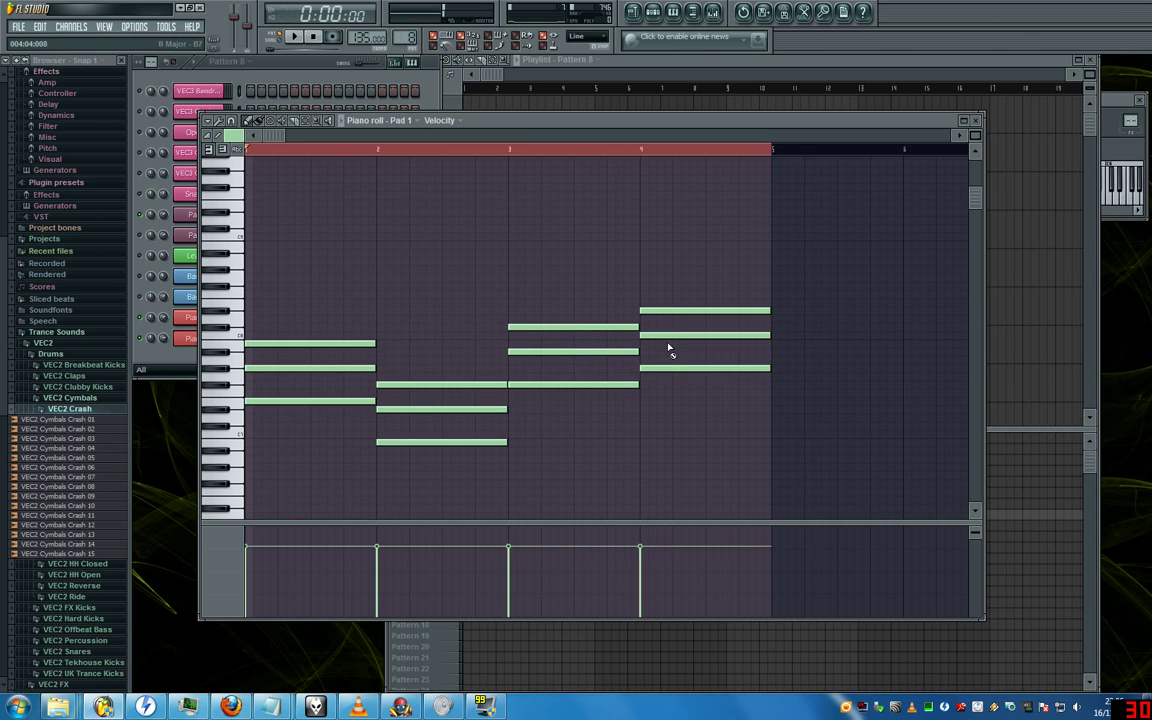
{"action": "left_click_drag", "start_coordinate": [662, 340], "coordinate": [662, 348]}
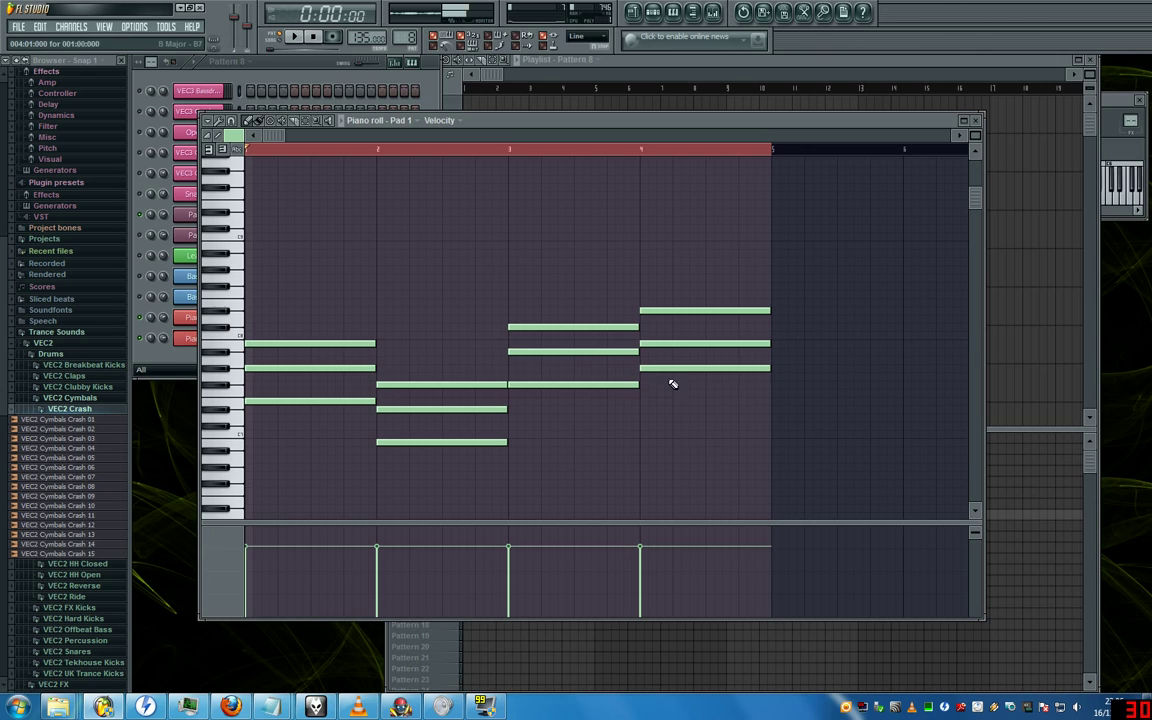
{"action": "key", "text": "y"}
{"action": "left_click_drag", "start_coordinate": [561, 224], "coordinate": [548, 226]}
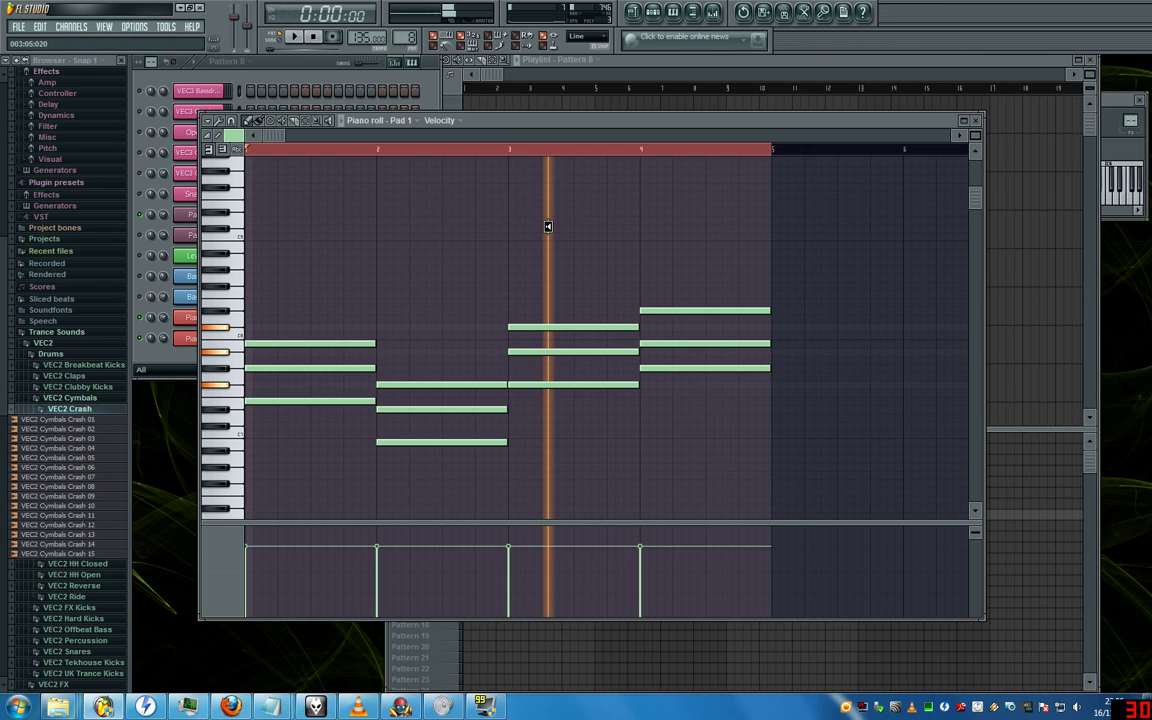
{"action": "left_click", "coordinate": [671, 226]}
{"action": "key", "text": "ctrl+z"}
{"action": "key", "text": "p"}
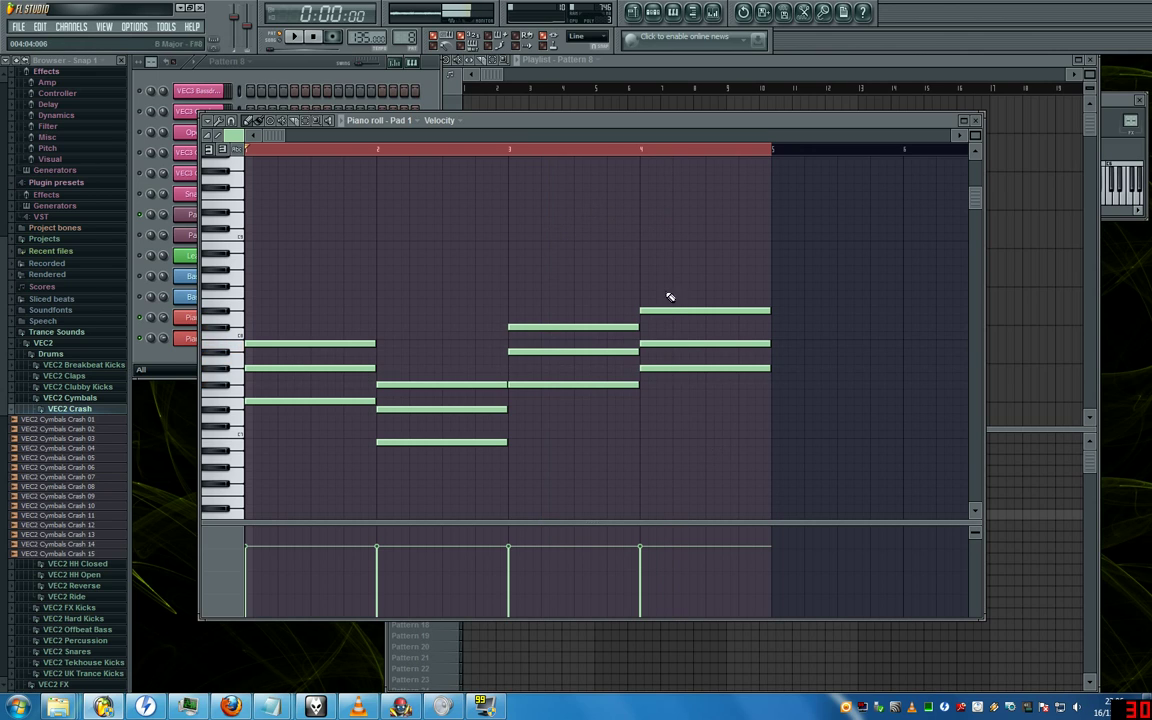
Audition the bar 3 and 4 chords again and re-lower the middle bar 4 note
{"action": "key", "text": "y"}
{"action": "left_click_drag", "start_coordinate": [583, 274], "coordinate": [586, 278]}
{"action": "left_click", "coordinate": [699, 258]}
{"action": "key", "text": "p"}
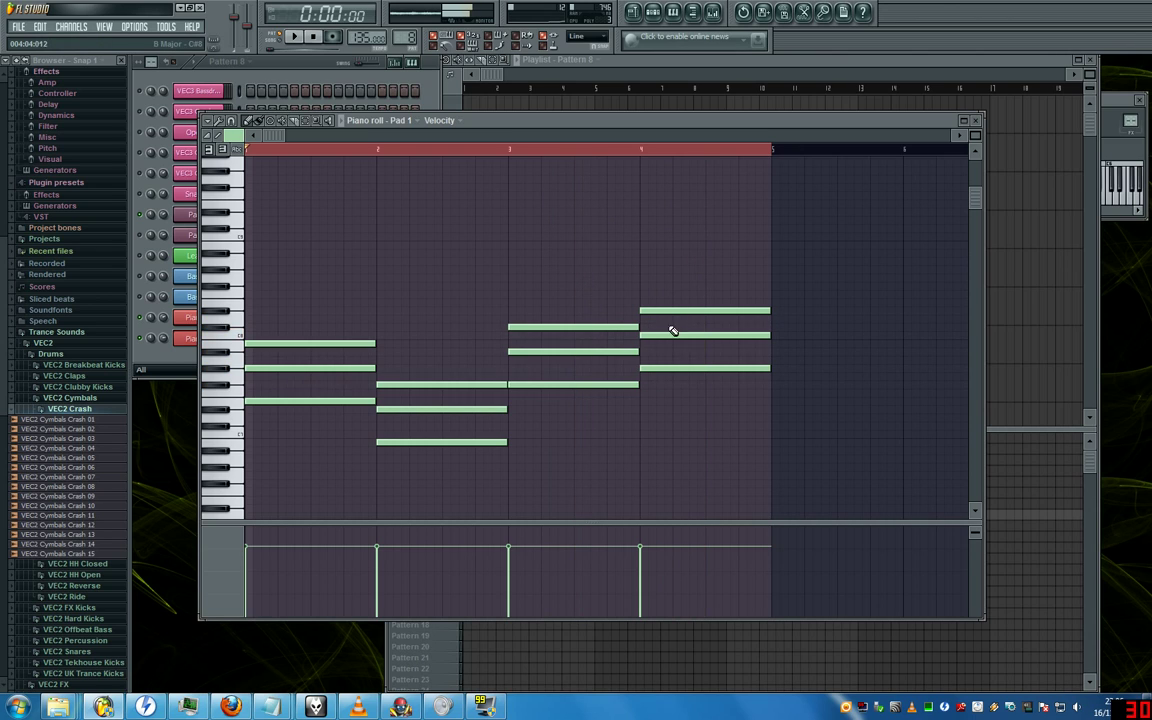
{"action": "left_click_drag", "start_coordinate": [658, 335], "coordinate": [651, 343]}
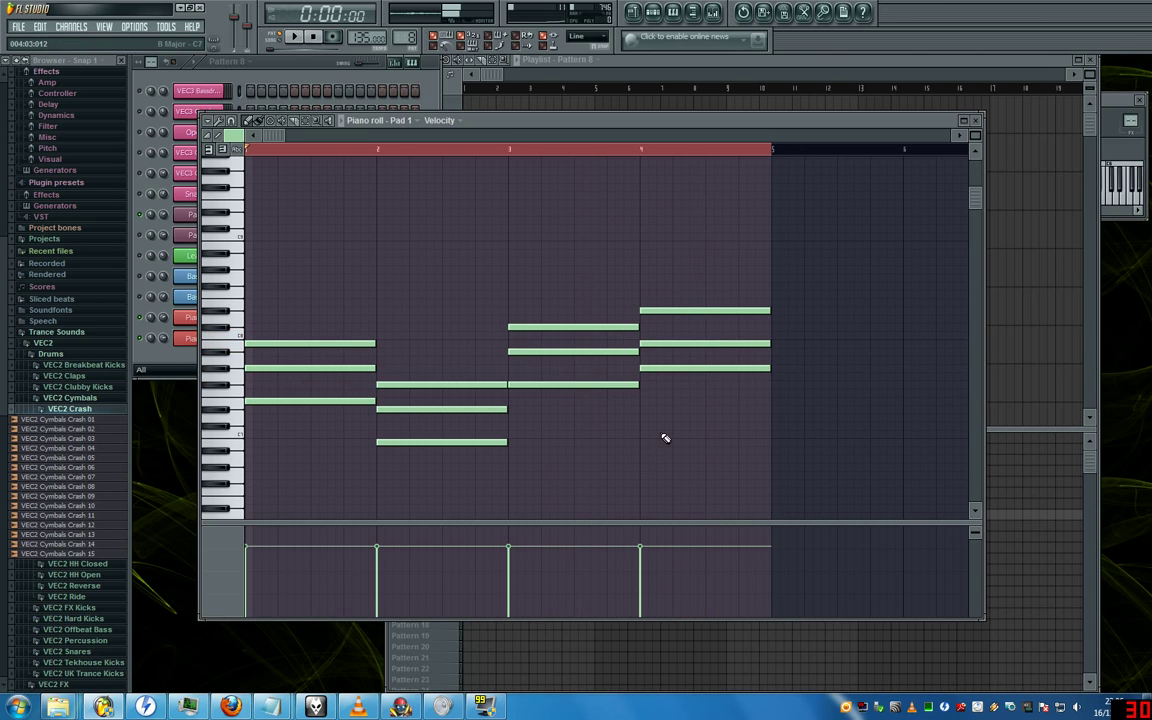
Open the Piano 1 piano roll from its channel options
{"action": "left_click", "coordinate": [330, 80]}
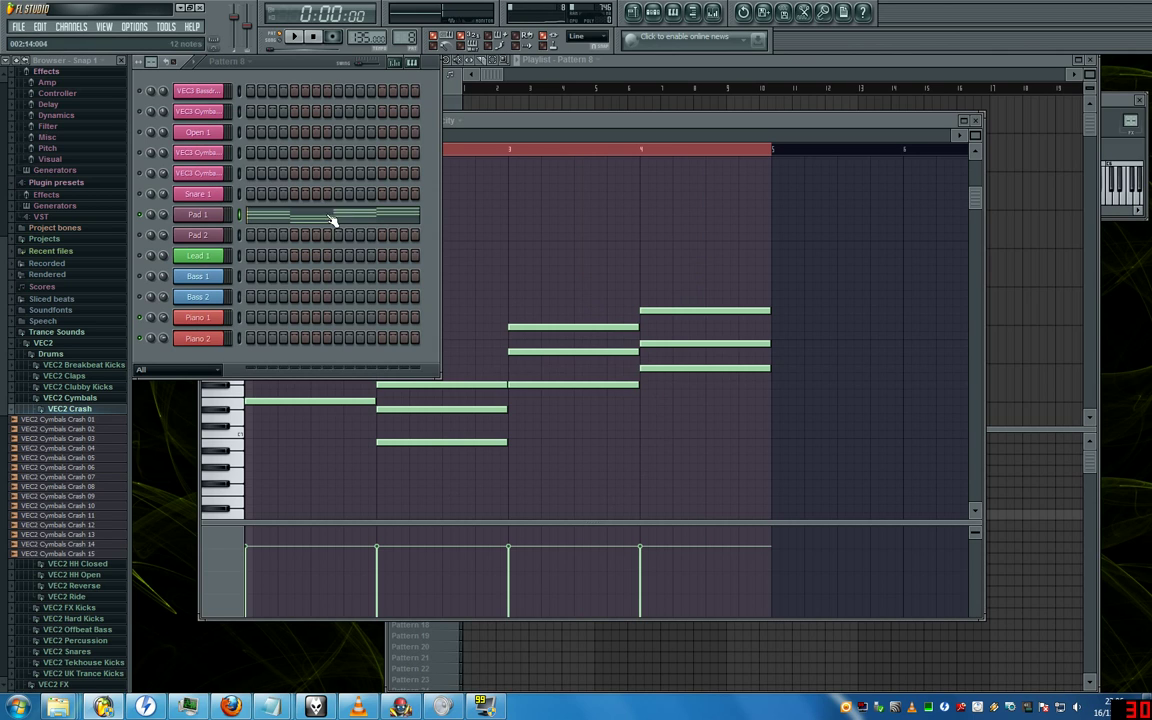
{"action": "right_click", "coordinate": [220, 340]}
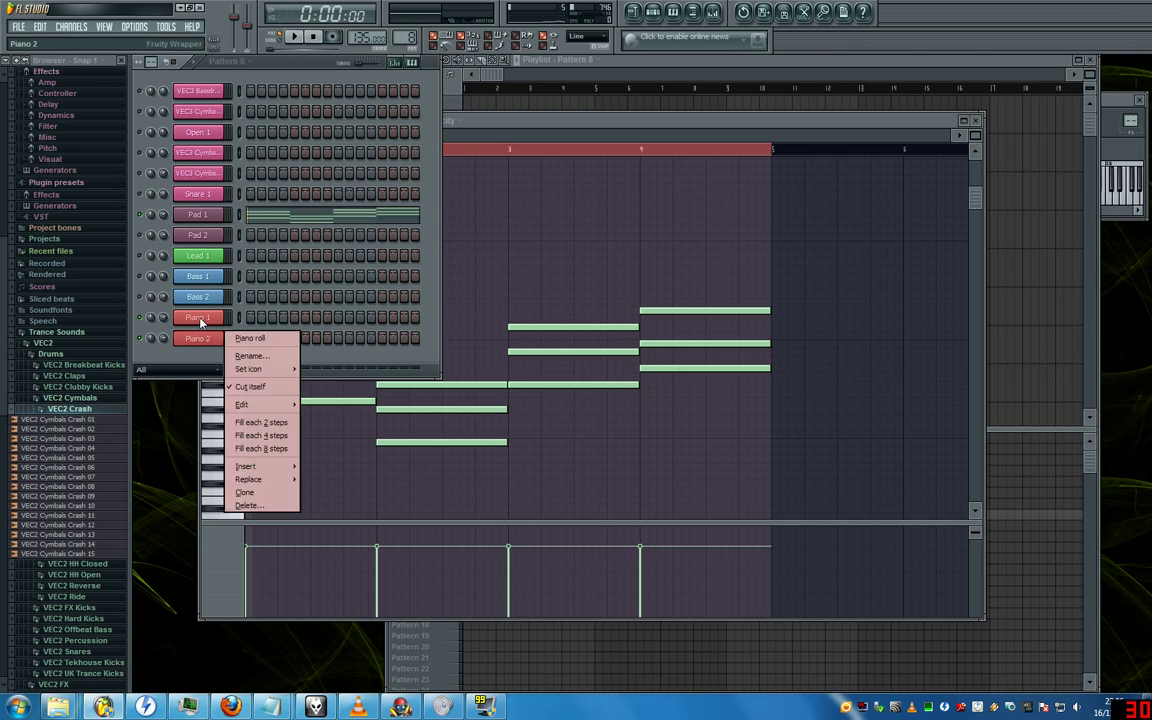
{"action": "left_click", "coordinate": [242, 333]}
{"action": "right_click", "coordinate": [215, 317]}
{"action": "left_click", "coordinate": [235, 313]}
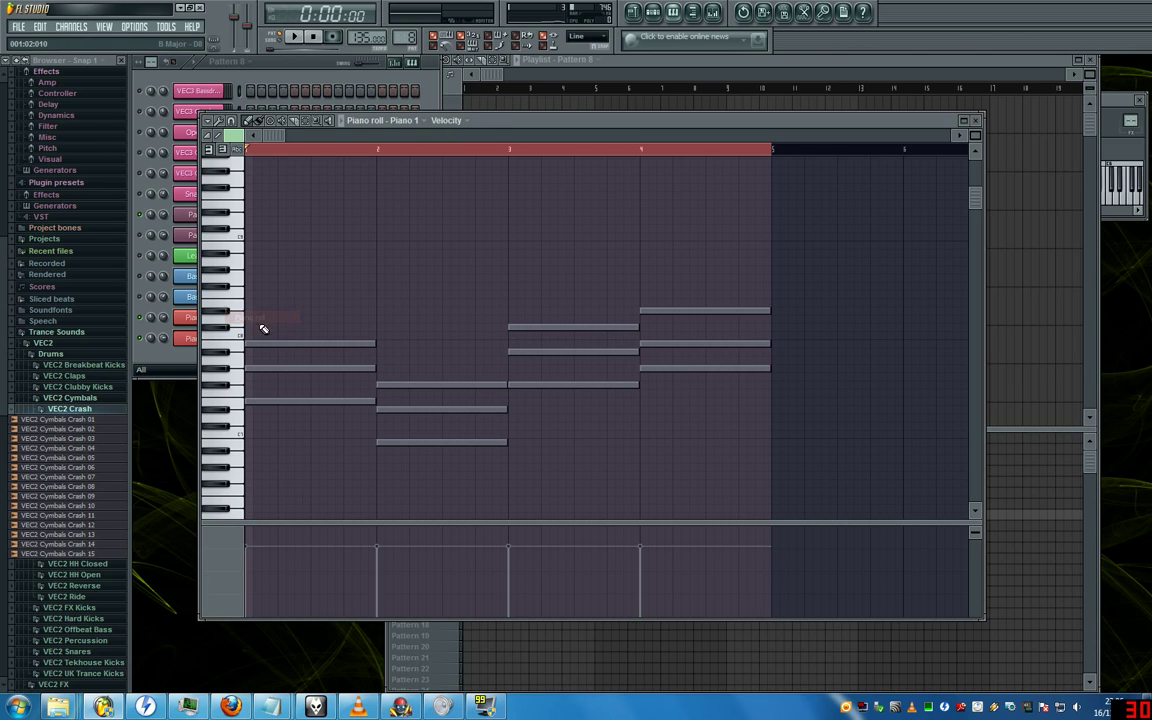
Draw the lowest Pad 1 chord note in bars 1–4 and duplicate them an octave higher
{"action": "left_click", "coordinate": [252, 401]}
{"action": "left_click", "coordinate": [377, 441]}
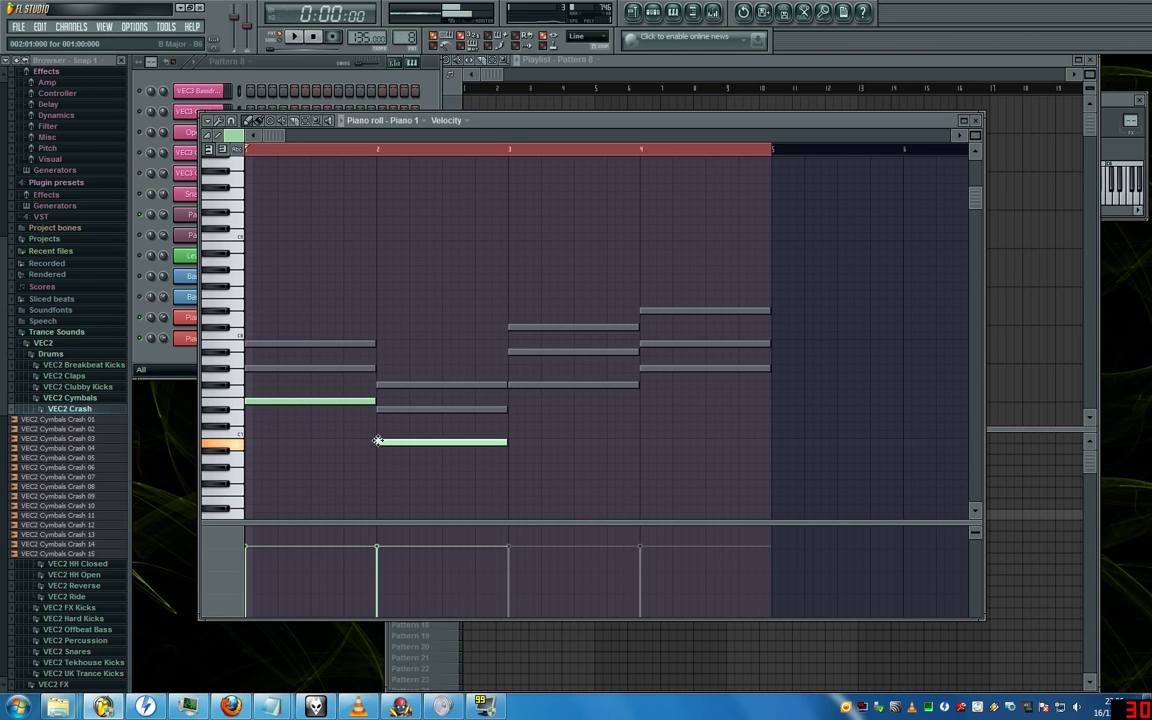
{"action": "left_click", "coordinate": [514, 384]}
{"action": "left_click", "coordinate": [645, 368]}
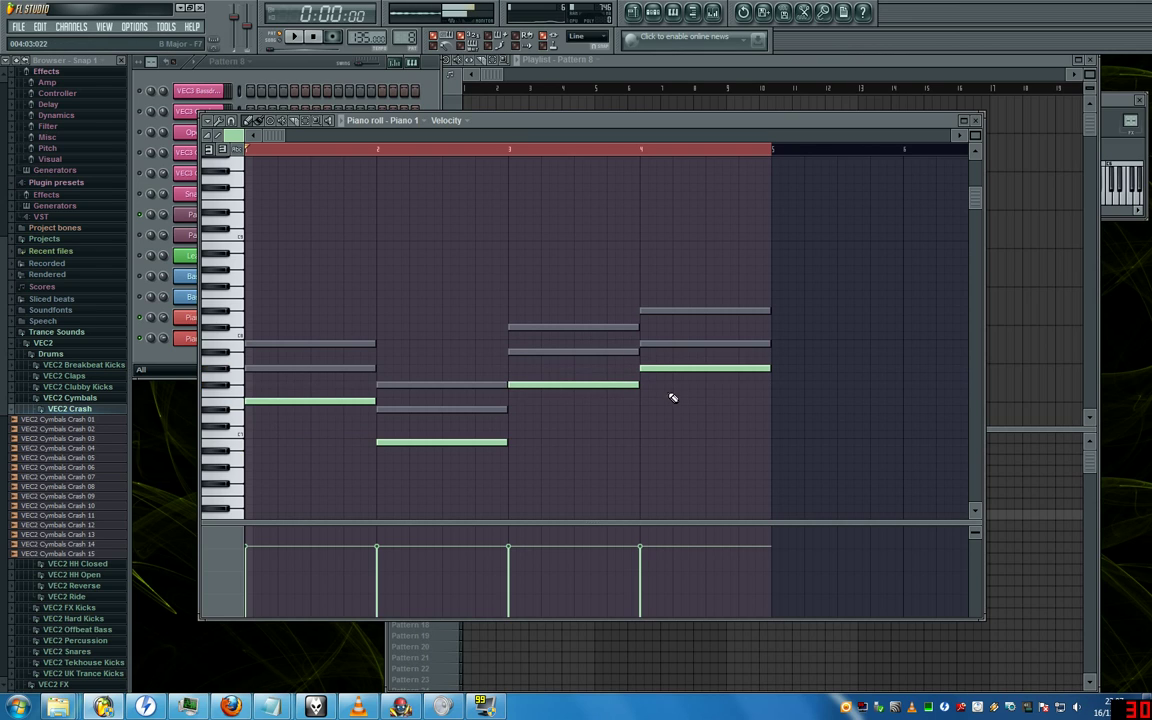
{"action": "key", "text": "ctrl+a"}
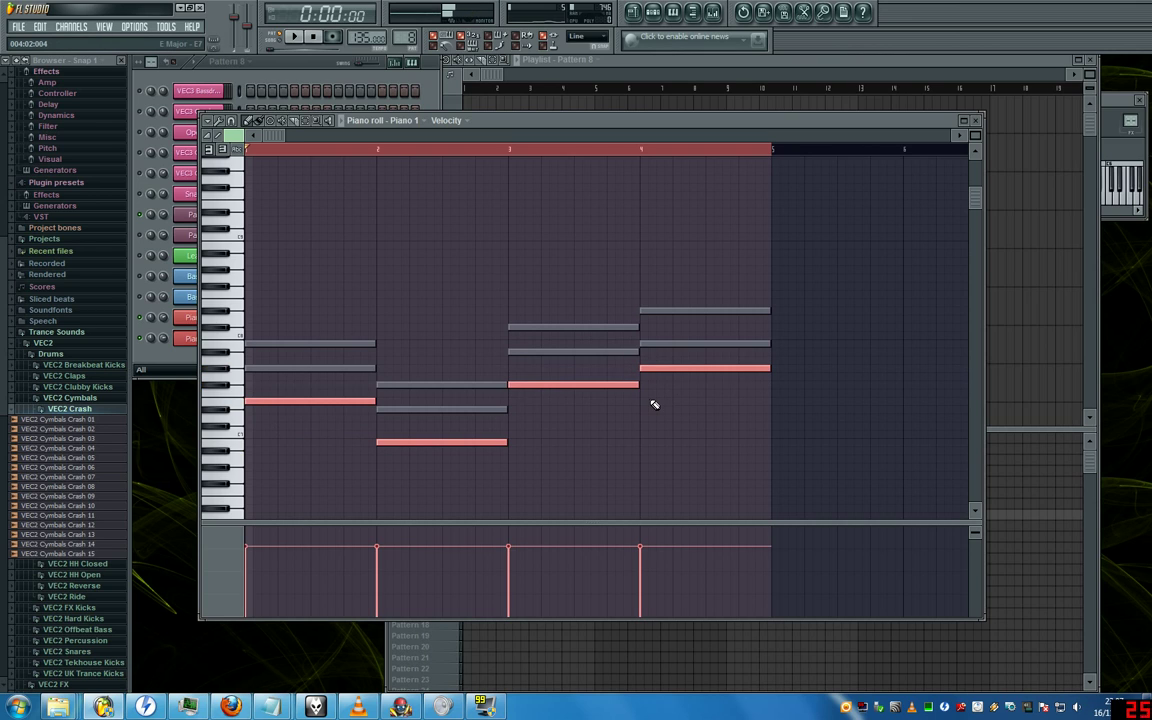
{"action": "key", "text": "ctrl+Up"}
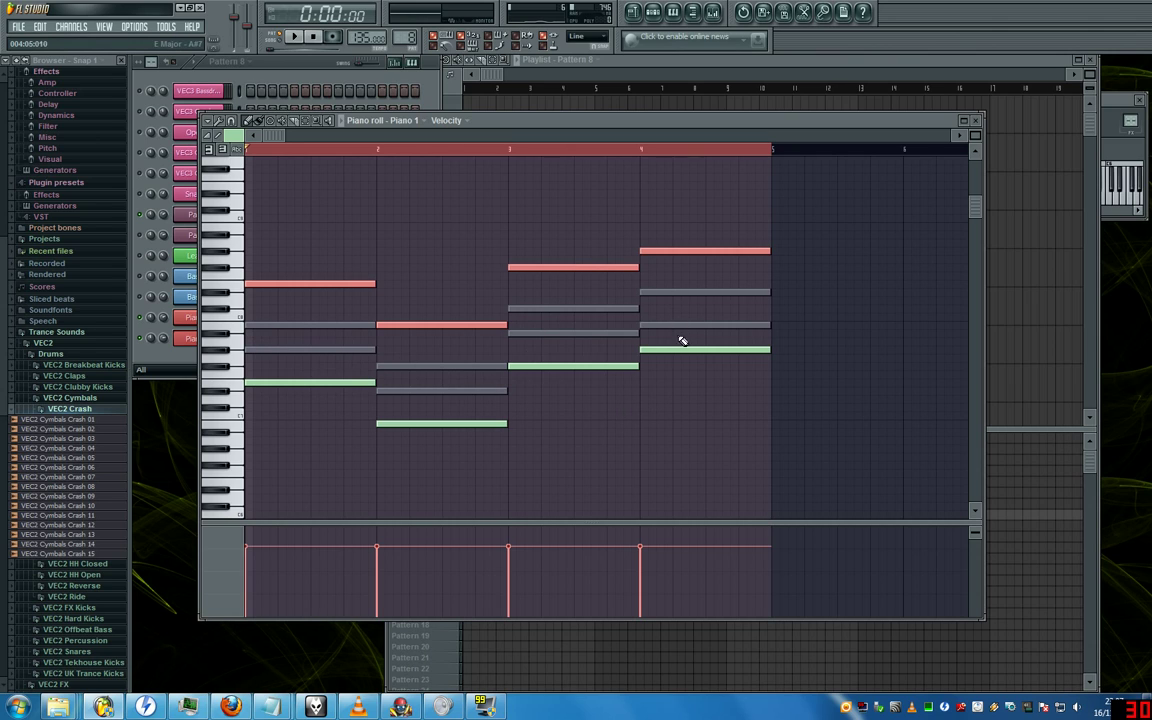
Add extra Piano 1 chord tones over the ghost notes in bars 1, 3 and 4
{"action": "left_click", "coordinate": [246, 325]}
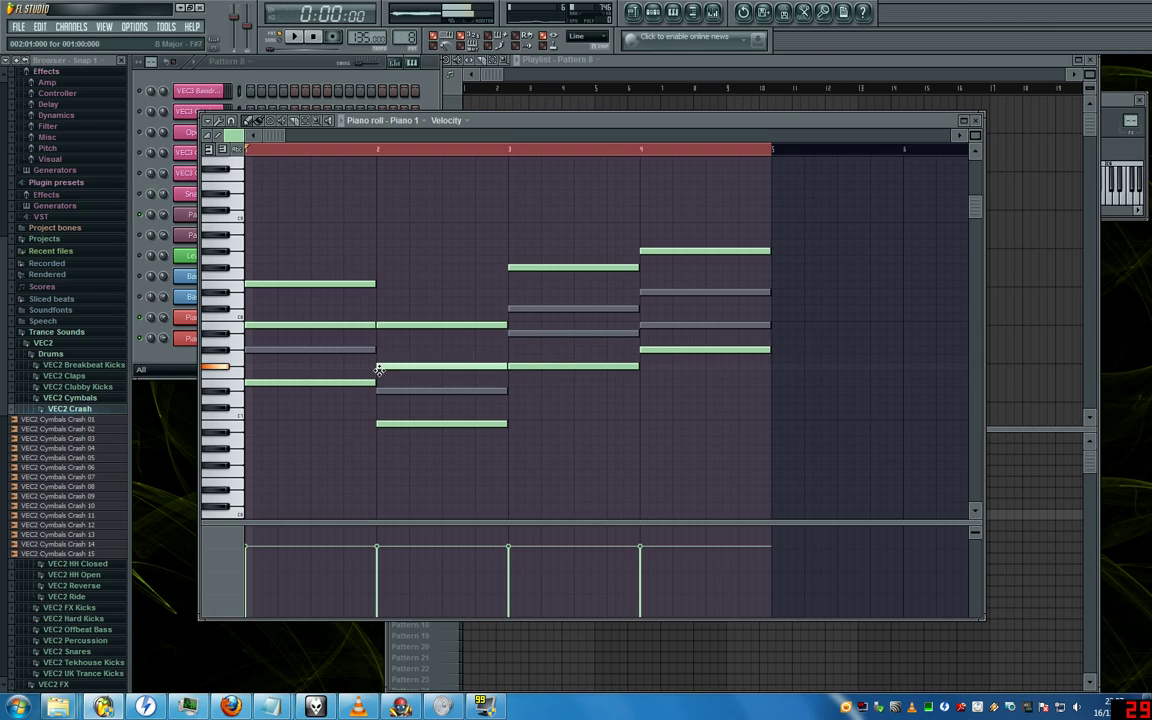
{"action": "left_click", "coordinate": [511, 309]}
{"action": "left_click", "coordinate": [645, 293]}
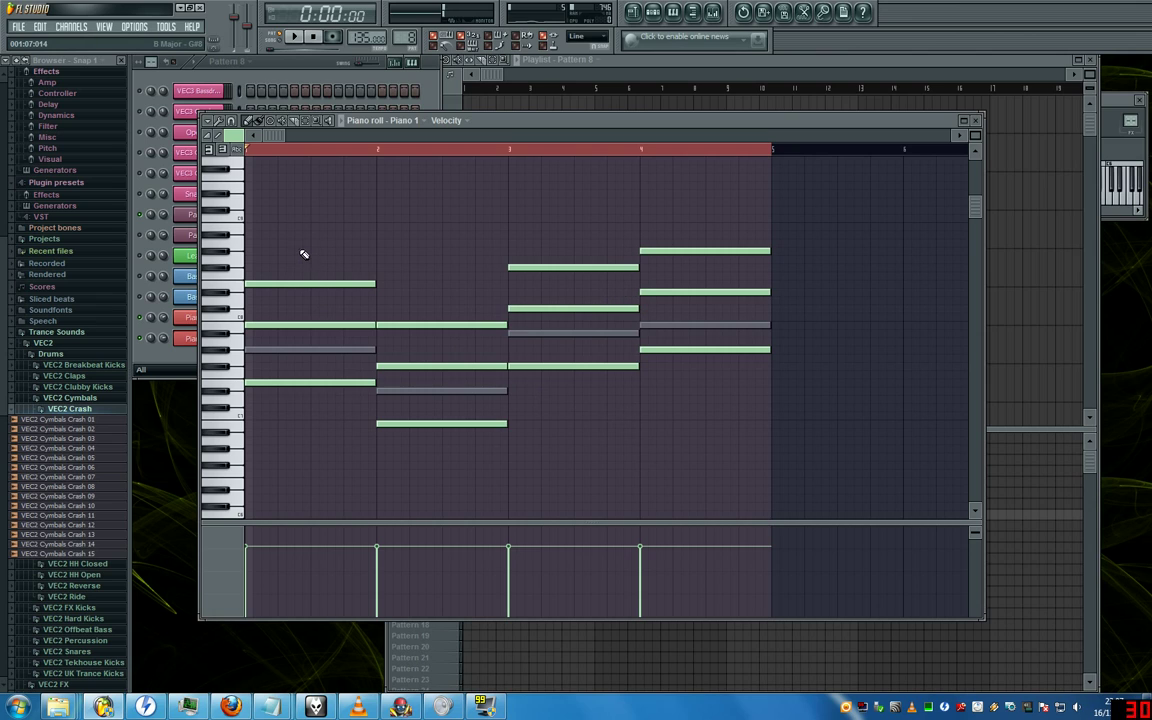
Preview the Piano 1 notes, then transpose the whole part lower
{"action": "left_click_drag", "start_coordinate": [301, 250], "coordinate": [299, 248]}
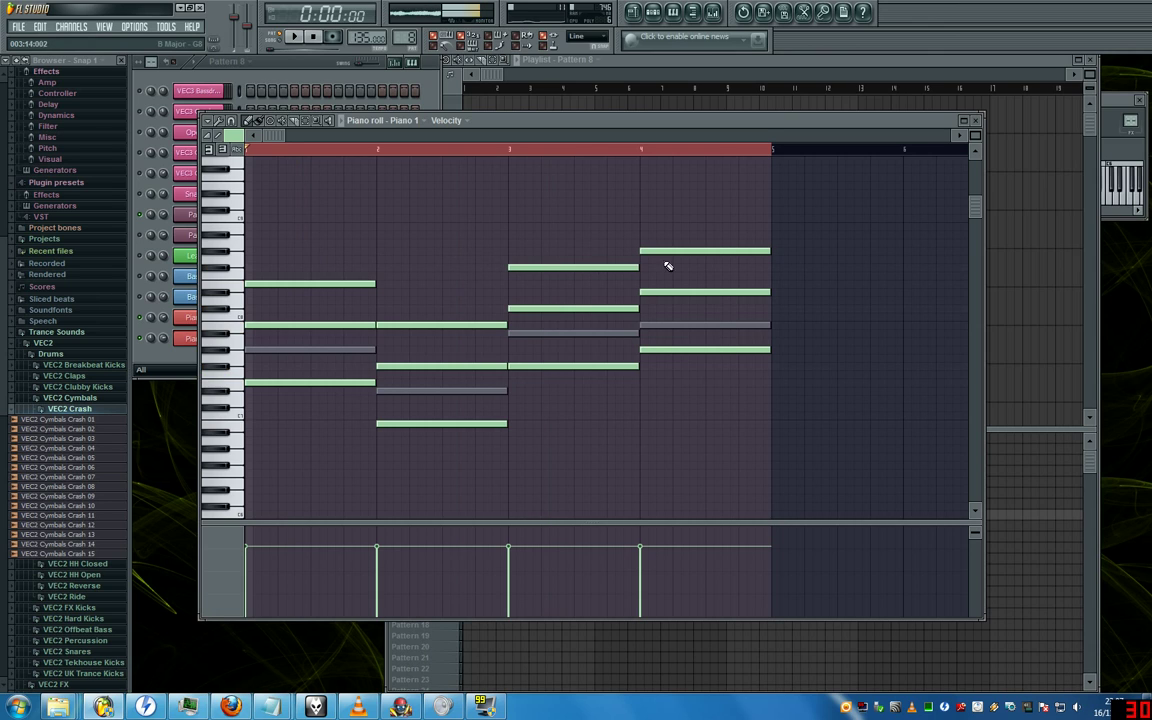
{"action": "key", "text": "space"}
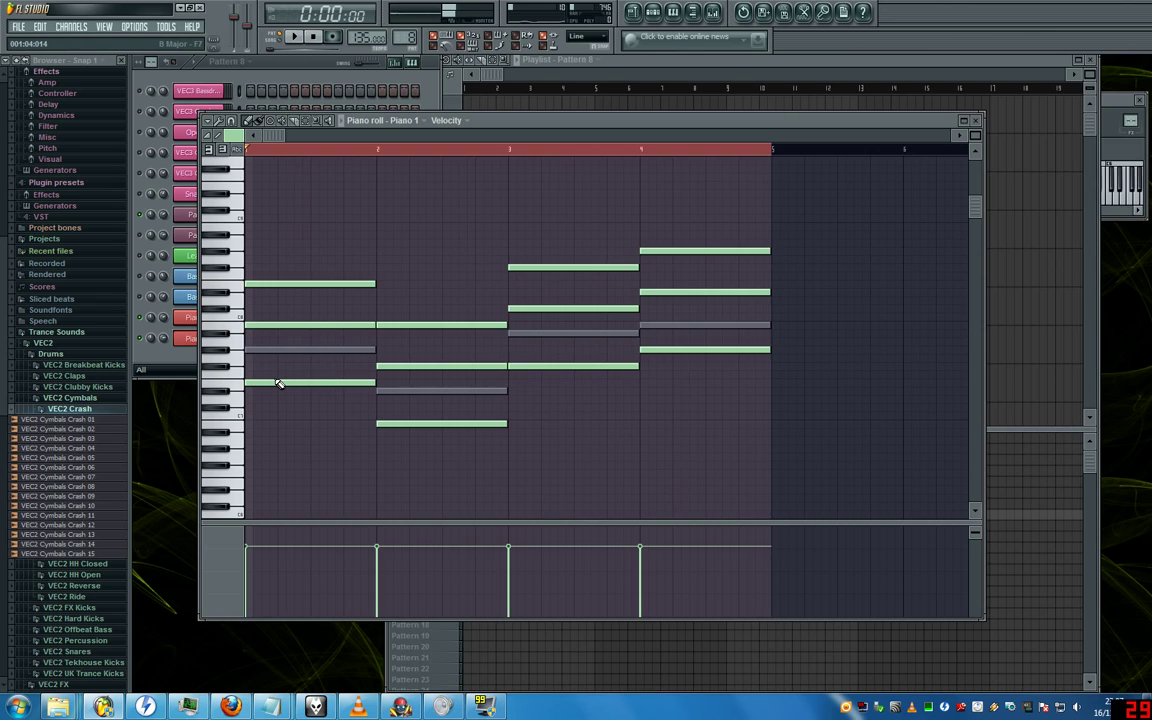
{"action": "key", "text": "ctrl+a"}
{"action": "key", "text": "ctrl+Down"}
{"action": "key", "text": "ctrl+Down"}
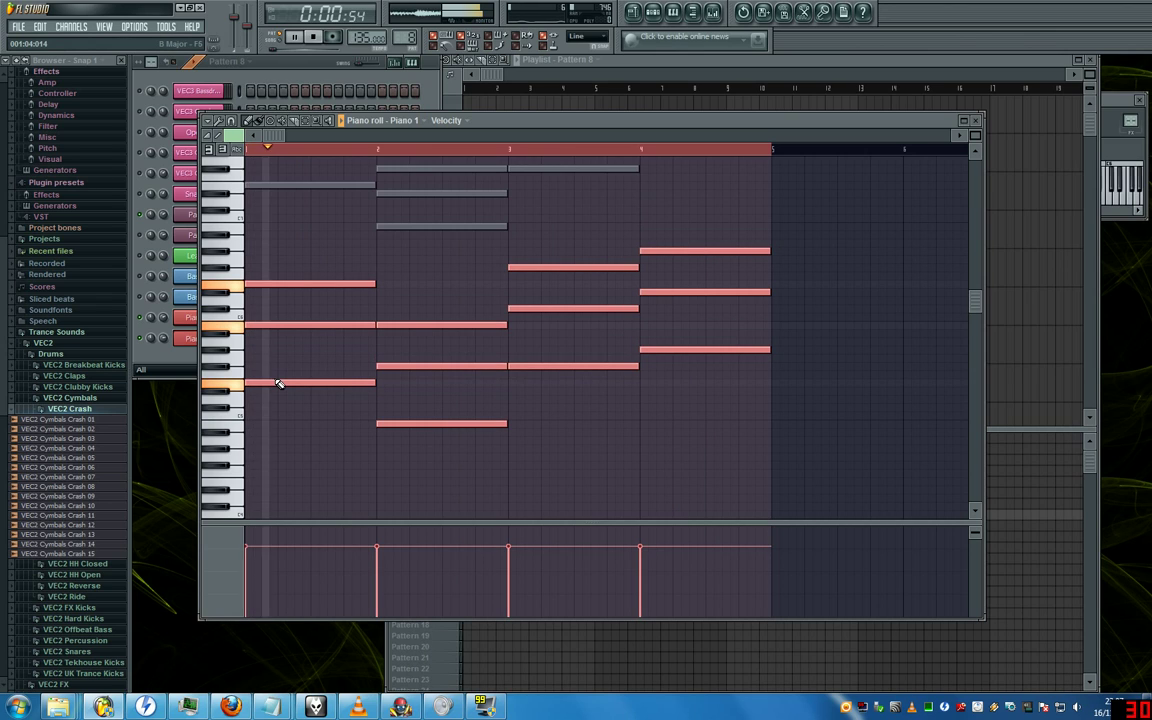
Close the Piano 1 piano roll and open Piano 2's, scrolled up to higher notes
{"action": "right_click", "coordinate": [220, 318]}
{"action": "left_click", "coordinate": [288, 320]}
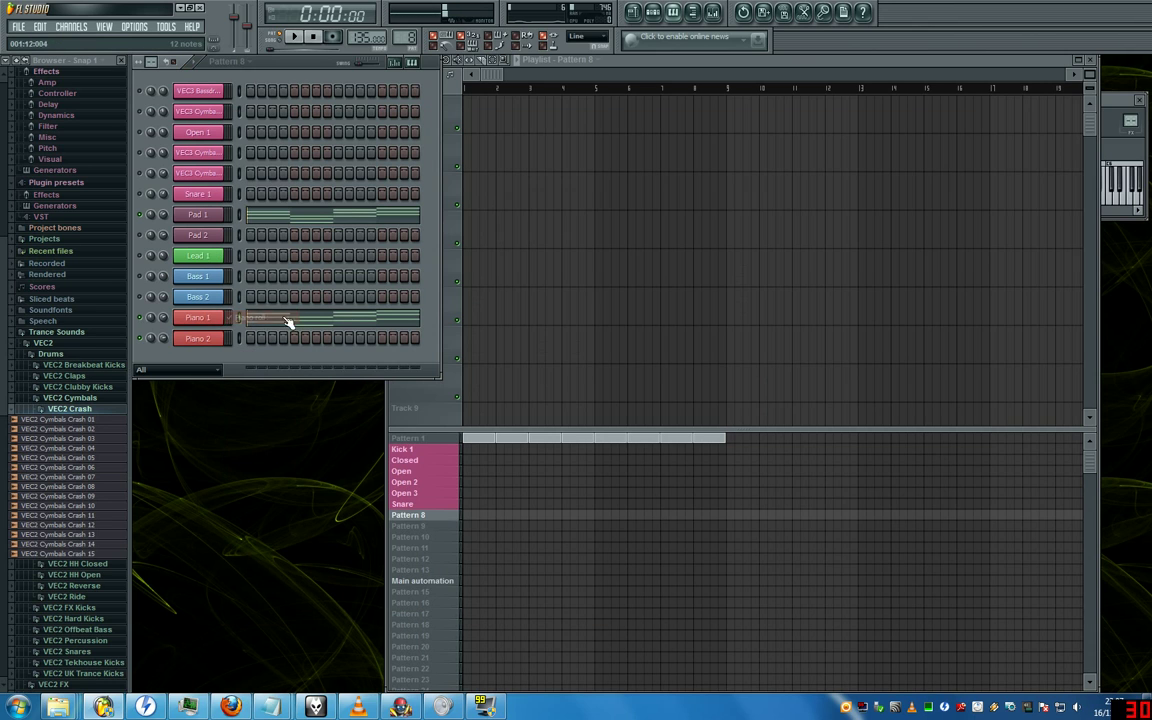
{"action": "right_click", "coordinate": [220, 338]}
{"action": "left_click", "coordinate": [270, 340]}
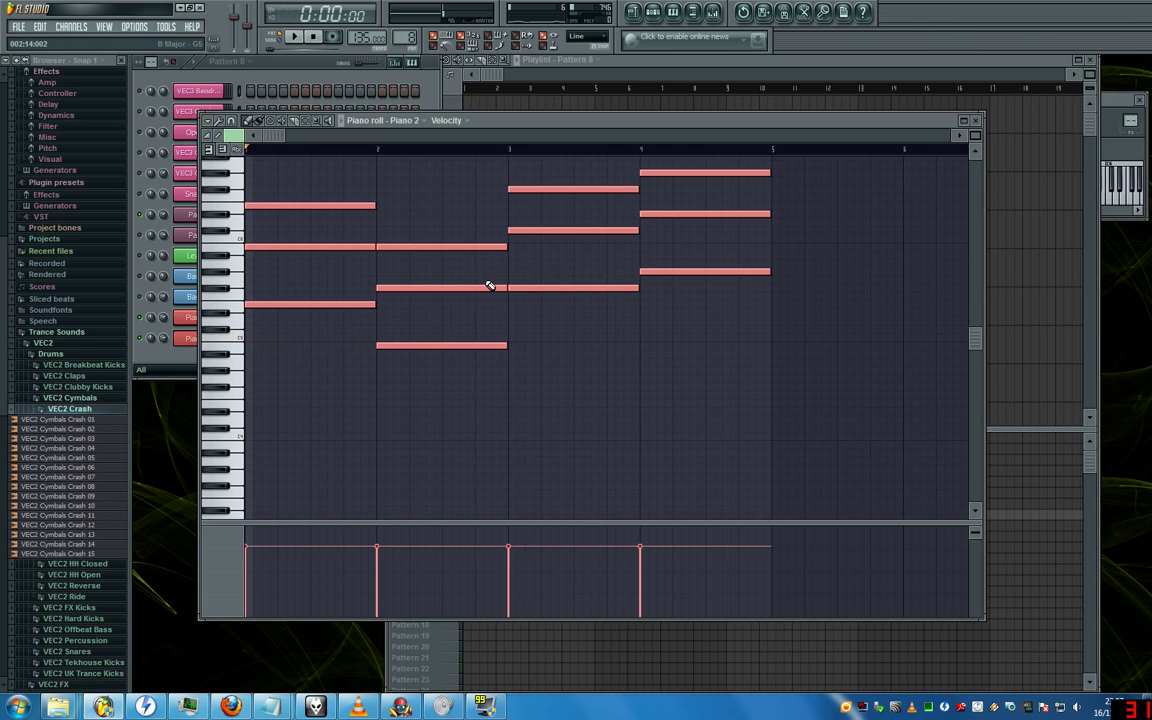
{"action": "scroll", "coordinate": [478, 322], "scroll_direction": "up", "scroll_amount": 2}
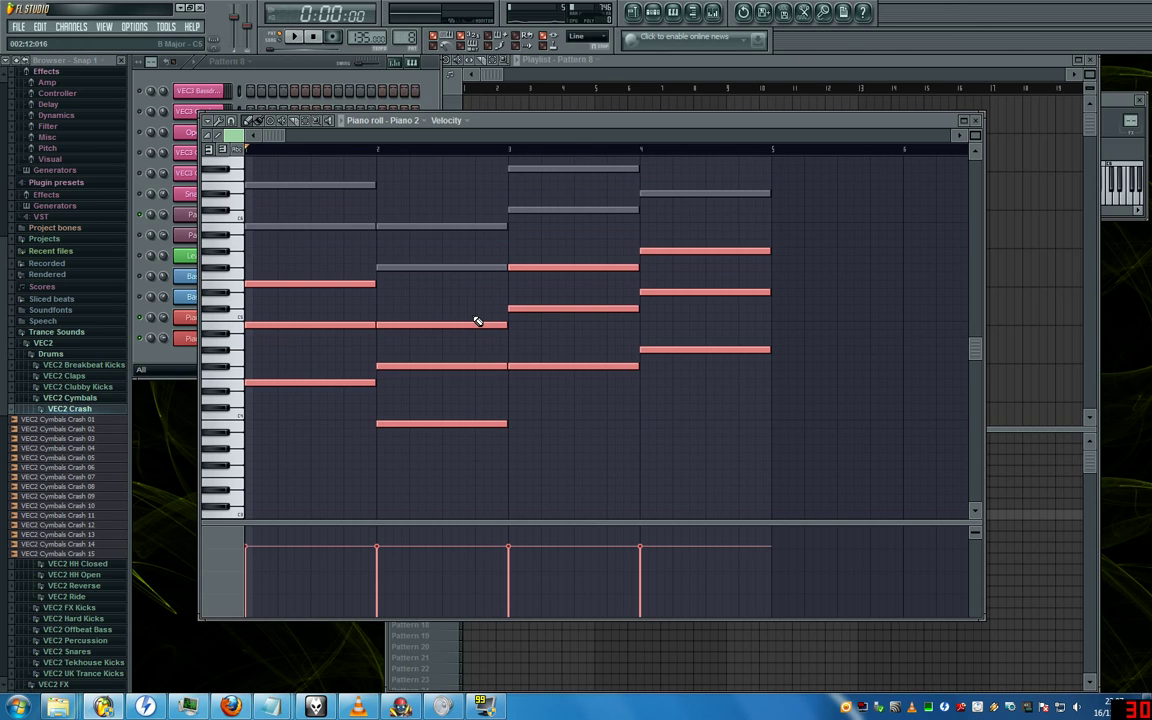
{"action": "scroll", "coordinate": [478, 322], "scroll_direction": "up", "scroll_amount": 2}
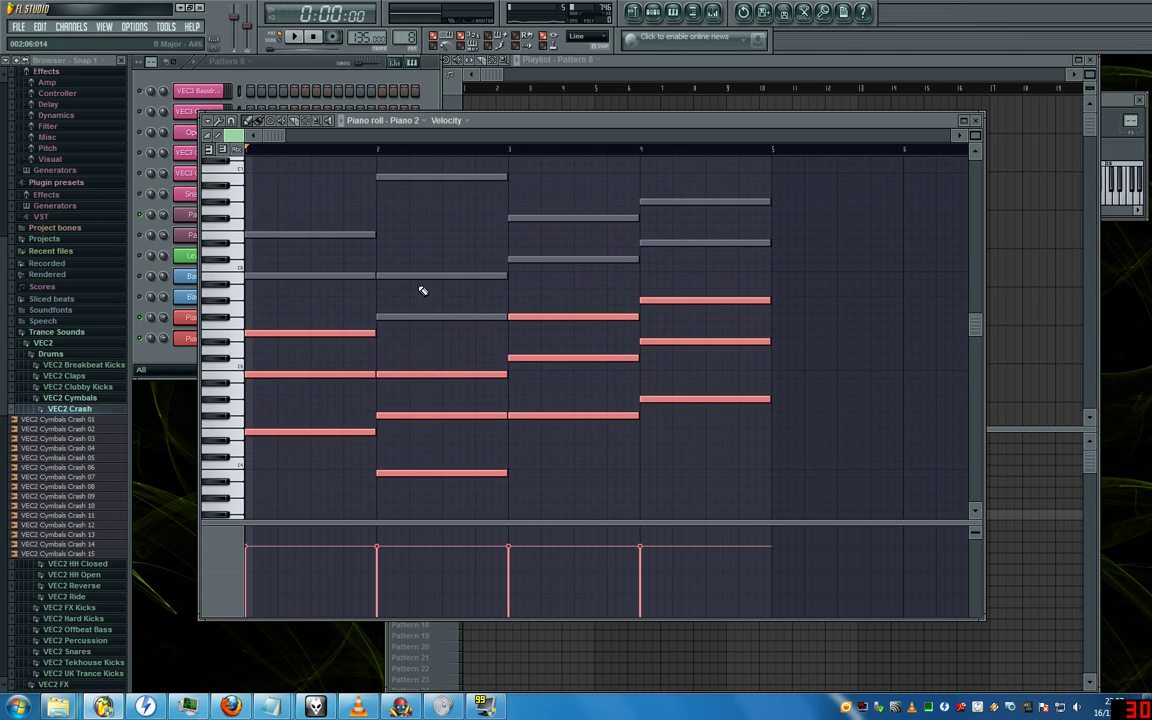
{"action": "scroll", "coordinate": [426, 298], "scroll_direction": "up", "scroll_amount": 1}
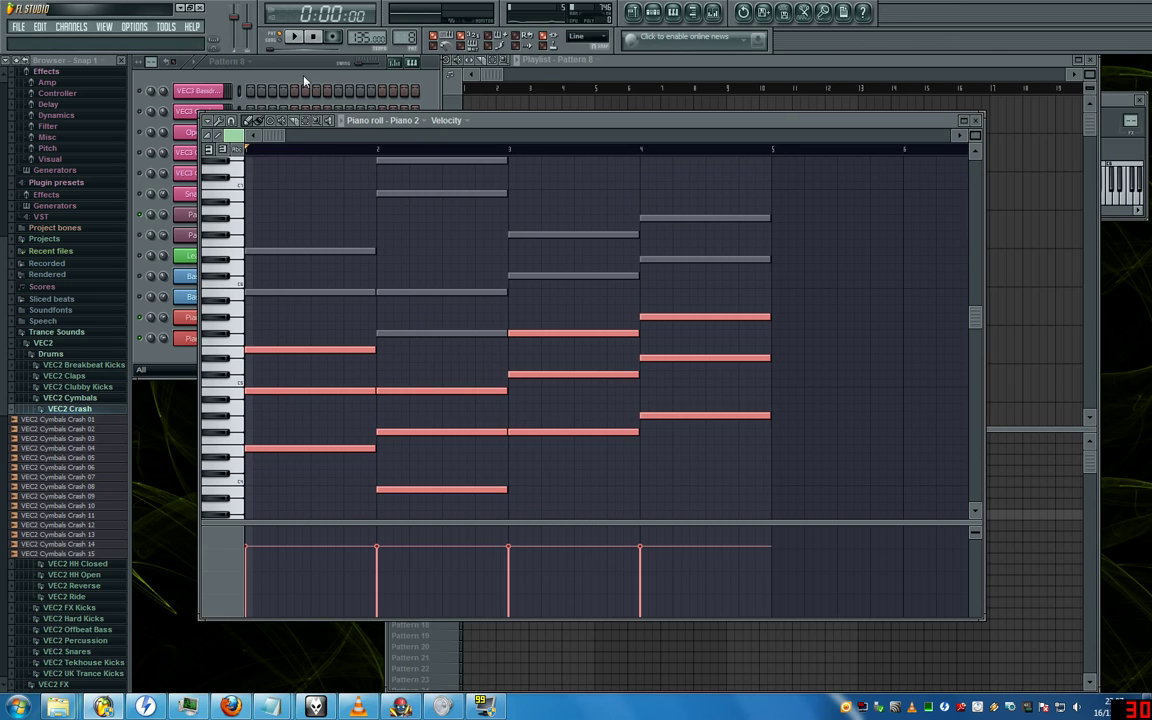
Trace two notes over the ghost notes in each of bars 1–4 in Piano 2
{"action": "left_click", "coordinate": [248, 293]}
{"action": "left_click", "coordinate": [250, 252]}
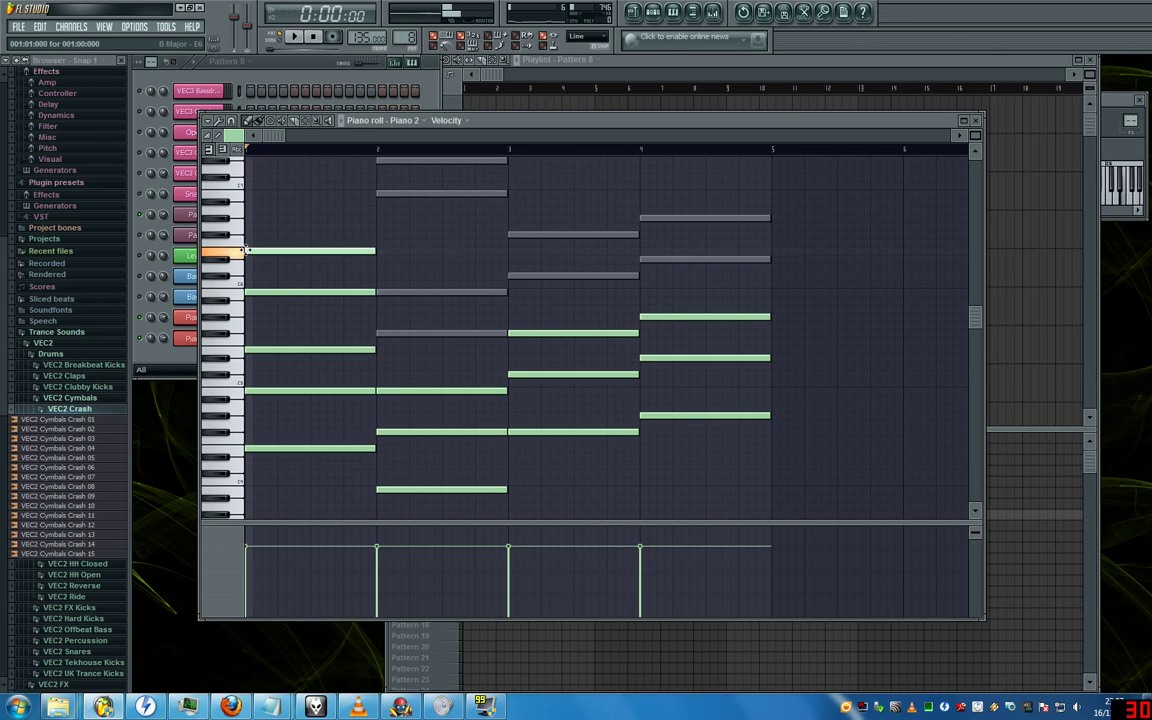
{"action": "left_click", "coordinate": [378, 333]}
{"action": "left_click", "coordinate": [379, 292]}
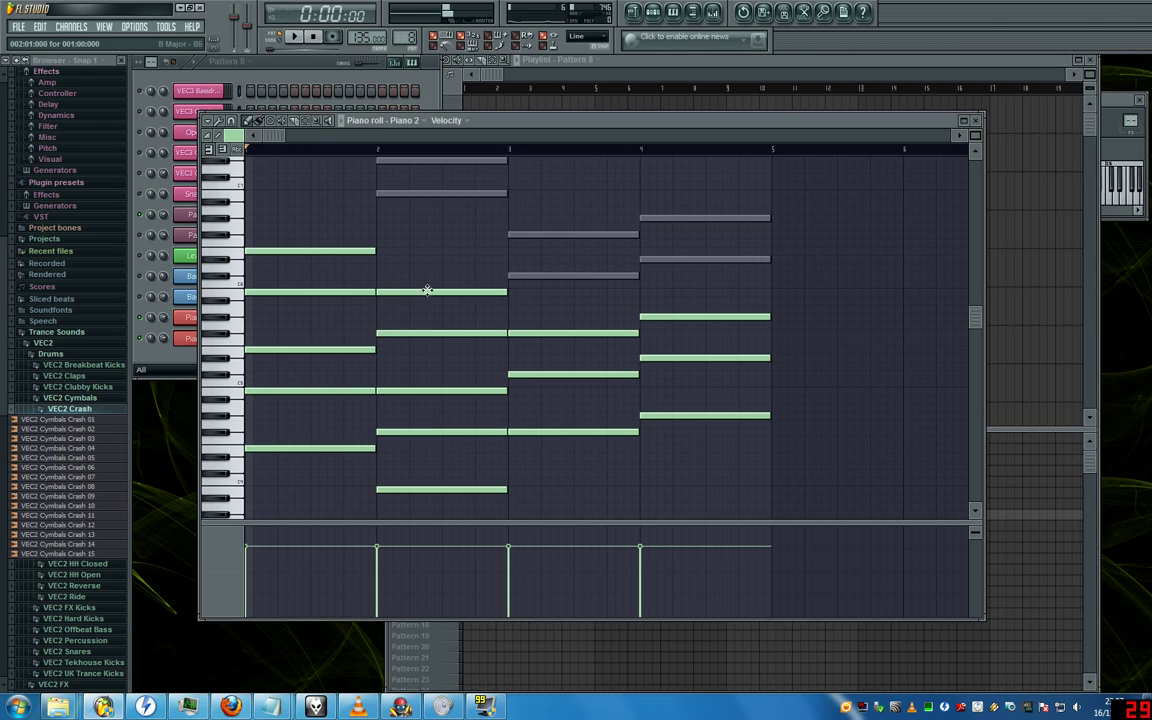
{"action": "left_click", "coordinate": [509, 275]}
{"action": "left_click", "coordinate": [511, 235]}
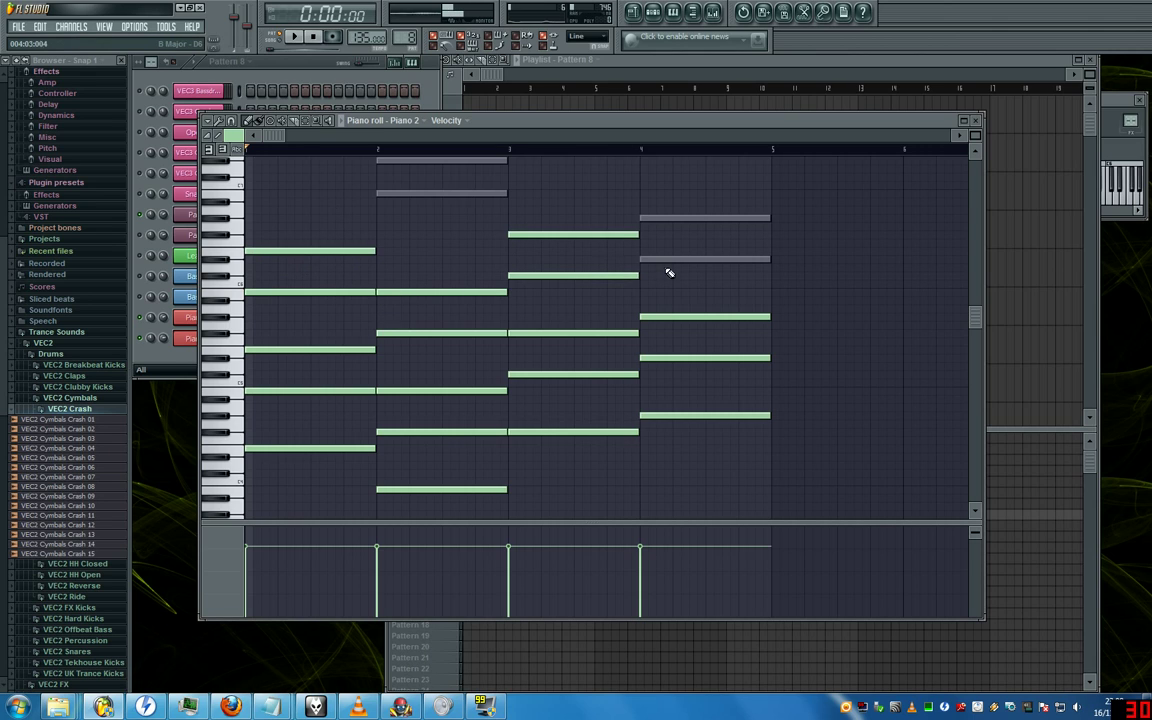
{"action": "left_click", "coordinate": [643, 260]}
{"action": "left_click", "coordinate": [645, 218]}
{"action": "scroll", "coordinate": [540, 301], "scroll_direction": "up", "scroll_amount": 3}
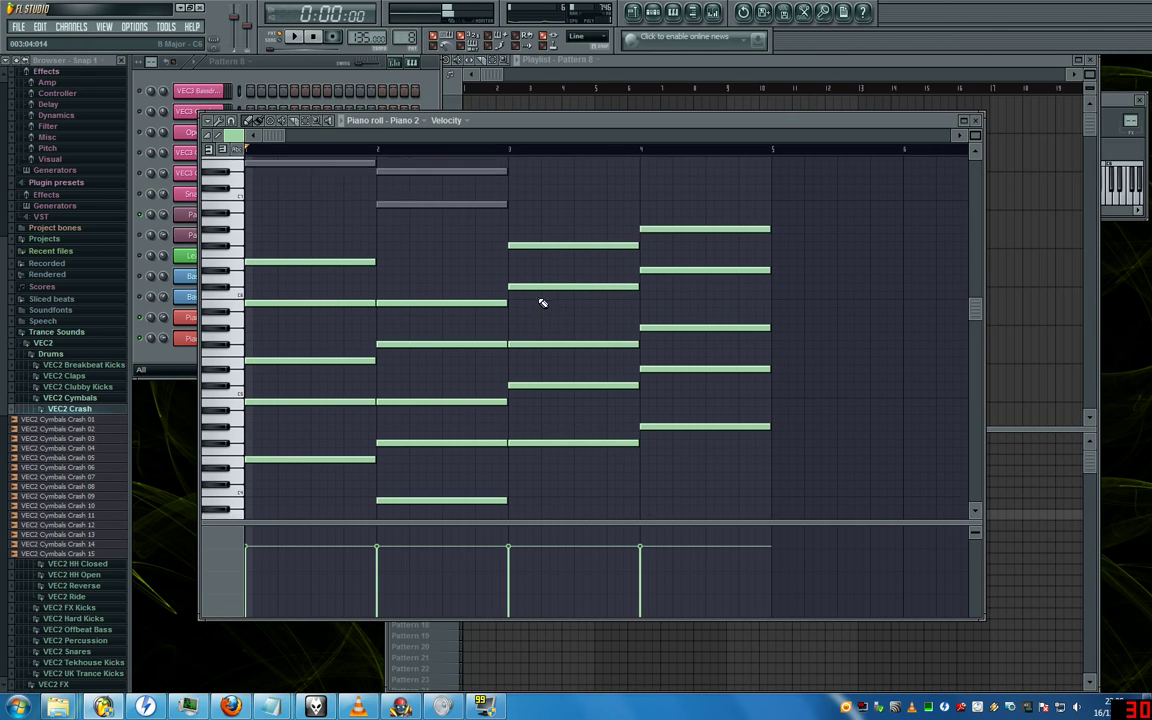
{"action": "scroll", "coordinate": [540, 301], "scroll_direction": "up", "scroll_amount": 2}
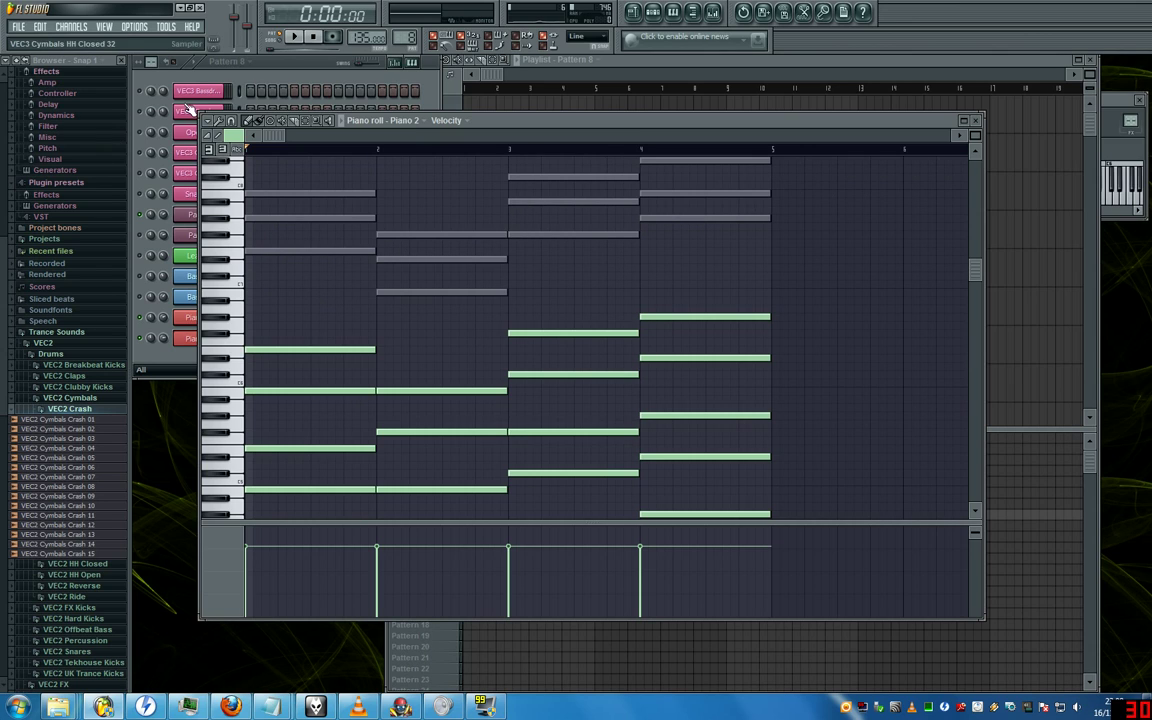
Play and stop the pattern to check the layered chords, then close the Piano 2 piano roll
{"action": "left_click", "coordinate": [294, 37]}
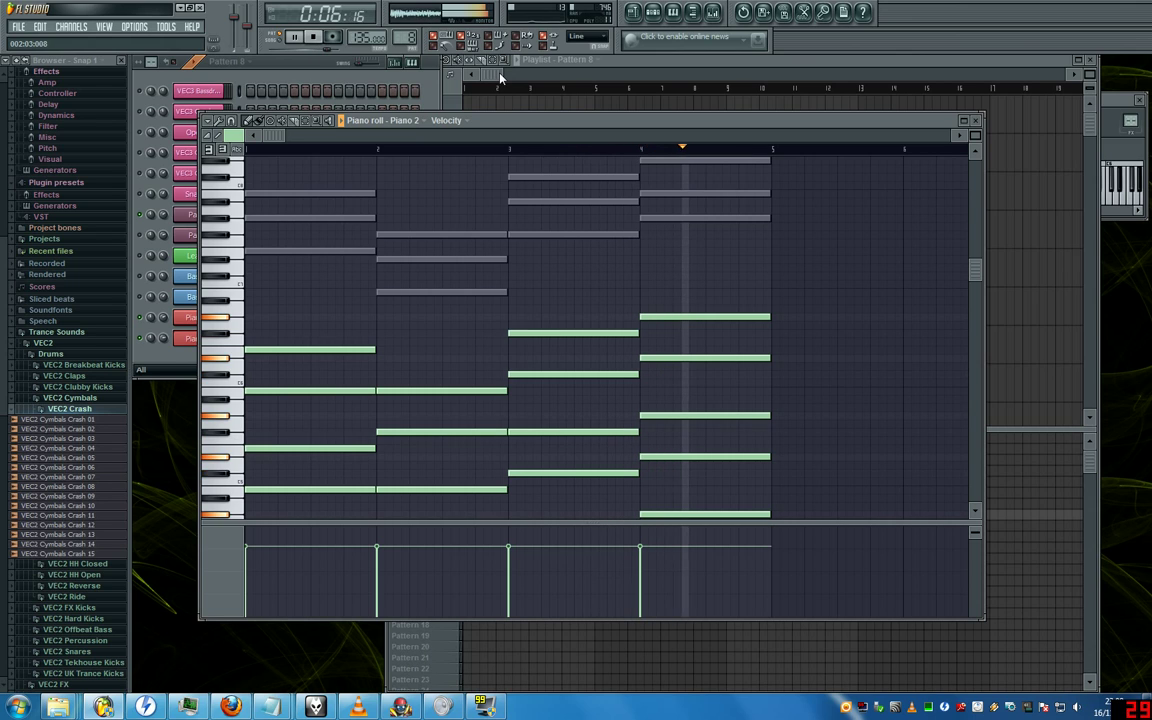
{"action": "left_click", "coordinate": [312, 37]}
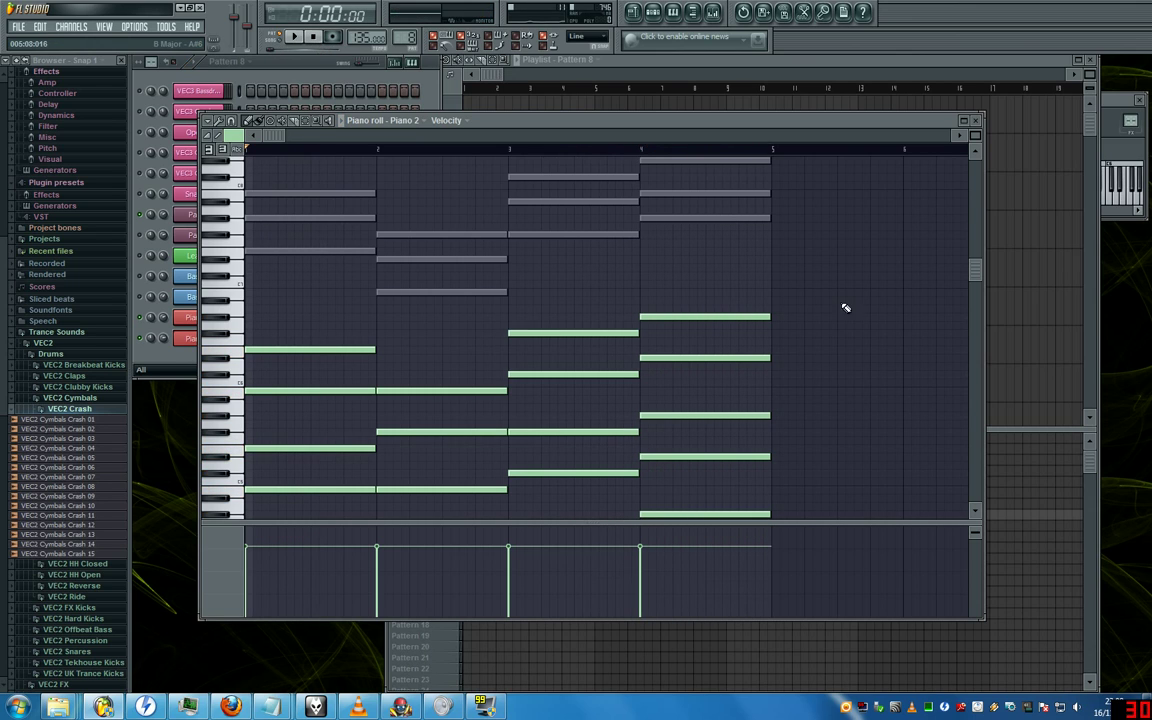
{"action": "left_click", "coordinate": [985, 127]}
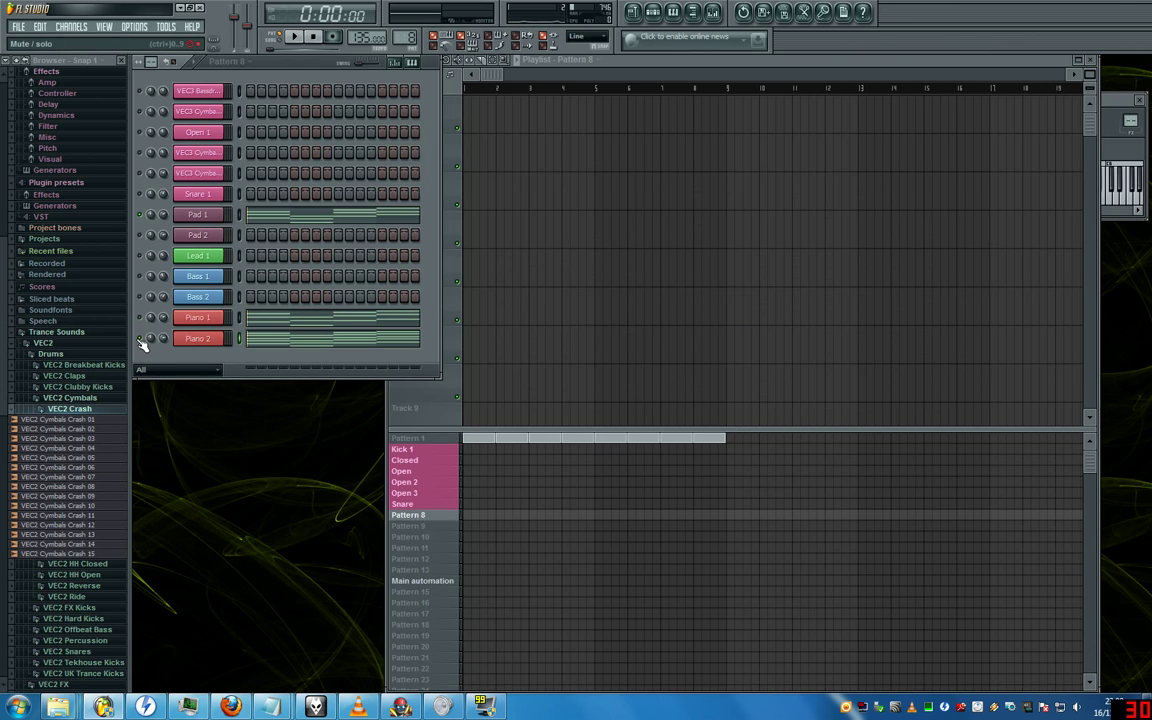
{"action": "left_click", "coordinate": [295, 38]}
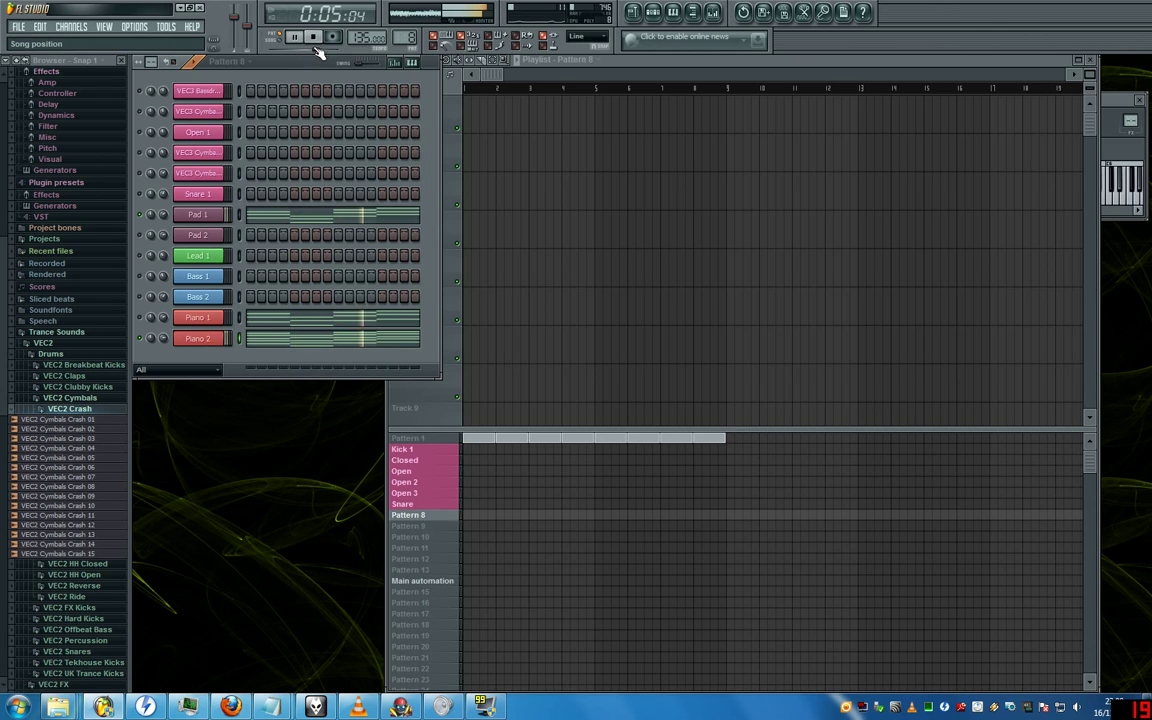
{"action": "left_click", "coordinate": [316, 39]}
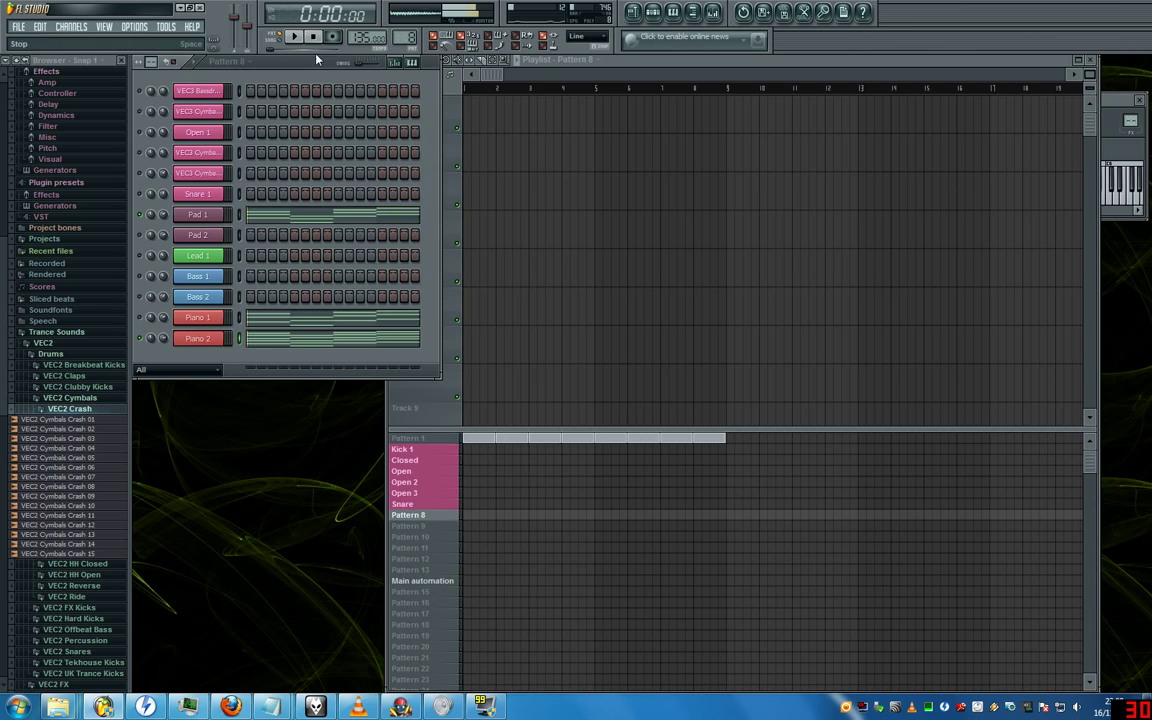
{"action": "key", "text": "F7"}
{"action": "key", "text": "F7"}
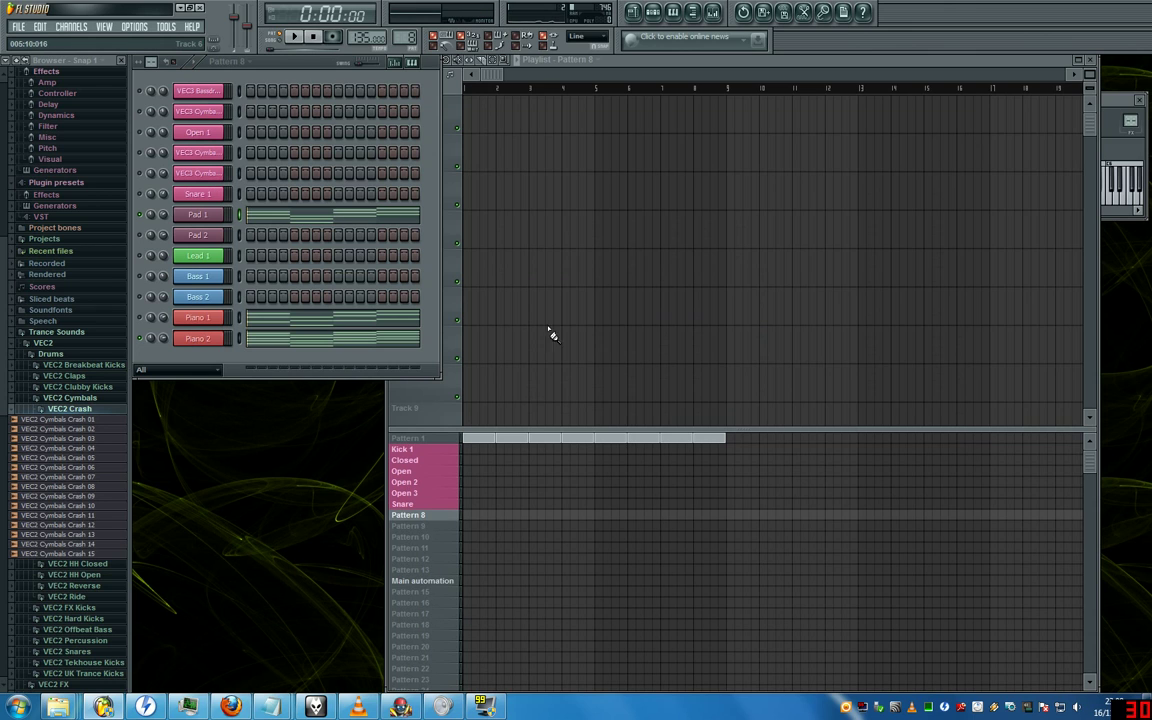
{"action": "left_click", "coordinate": [260, 220]}
{"action": "left_click", "coordinate": [207, 120]}
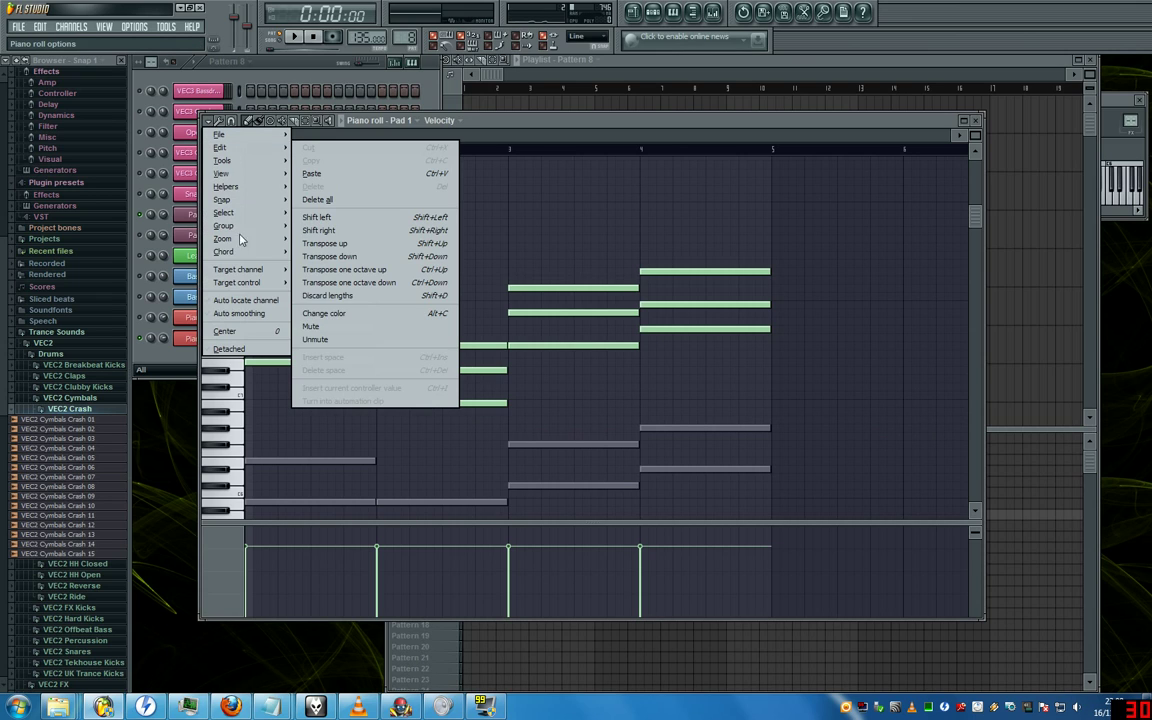
{"action": "mouse_move", "coordinate": [225, 251]}
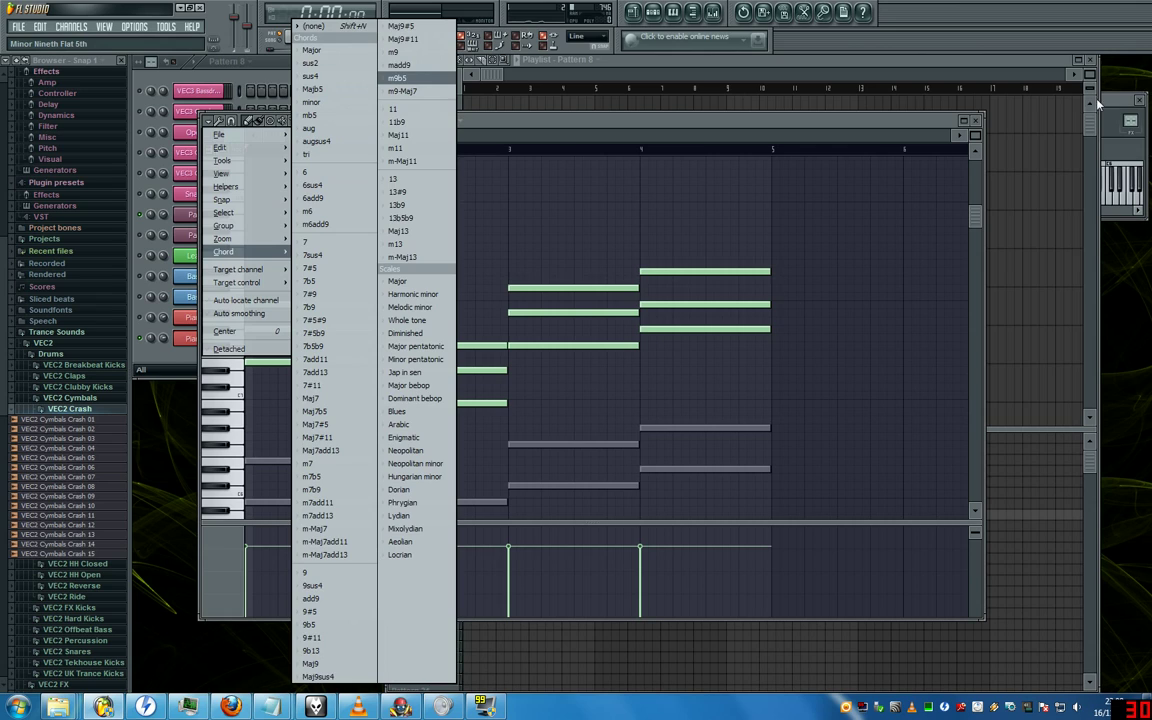
{"action": "left_click", "coordinate": [983, 121]}
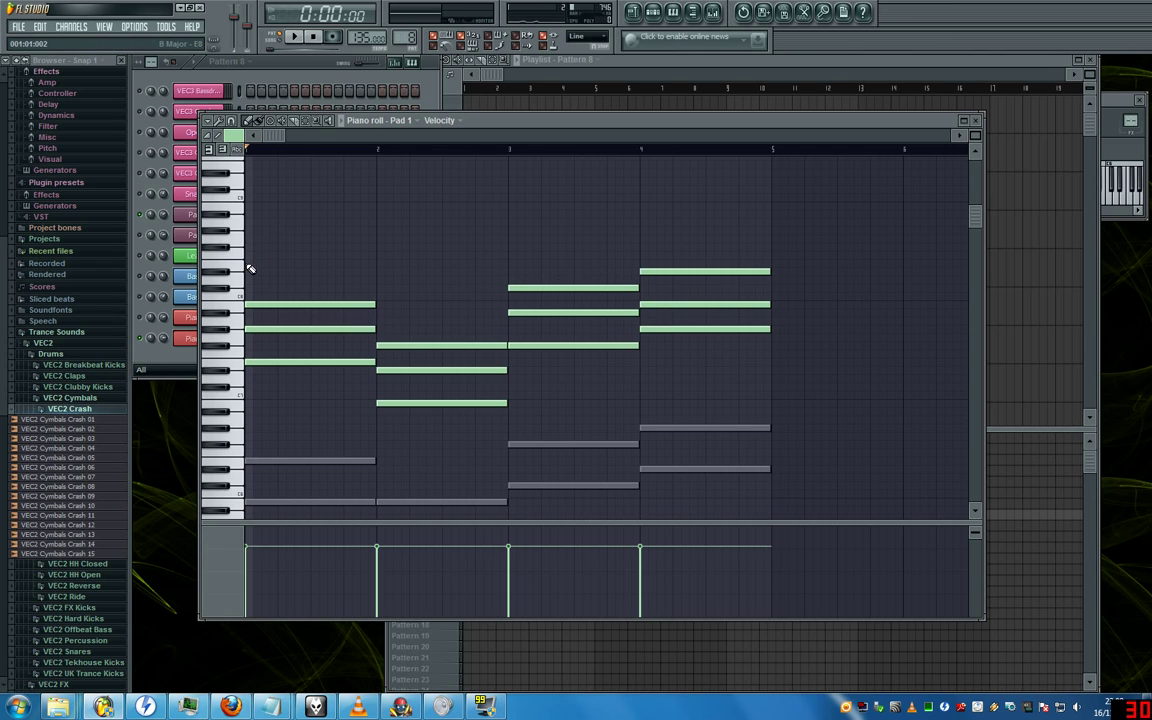
{"action": "left_click", "coordinate": [975, 120]}
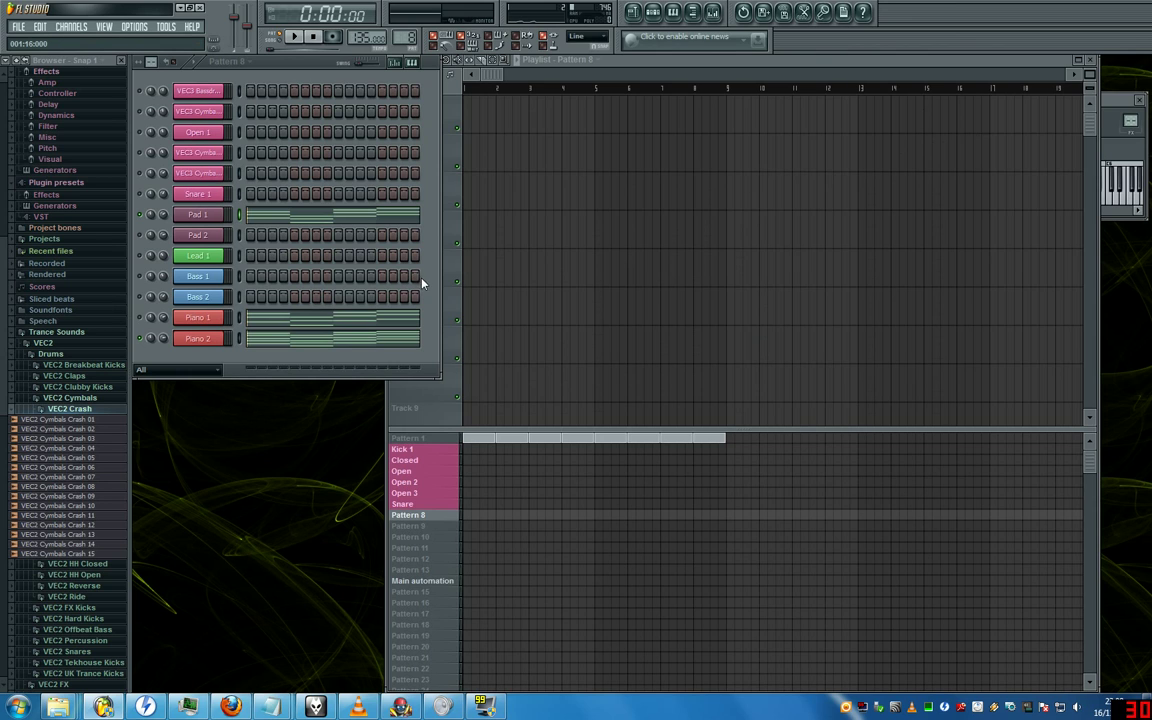
{"action": "left_click", "coordinate": [405, 338]}
{"action": "scroll", "coordinate": [460, 303], "scroll_direction": "up", "scroll_amount": 3}
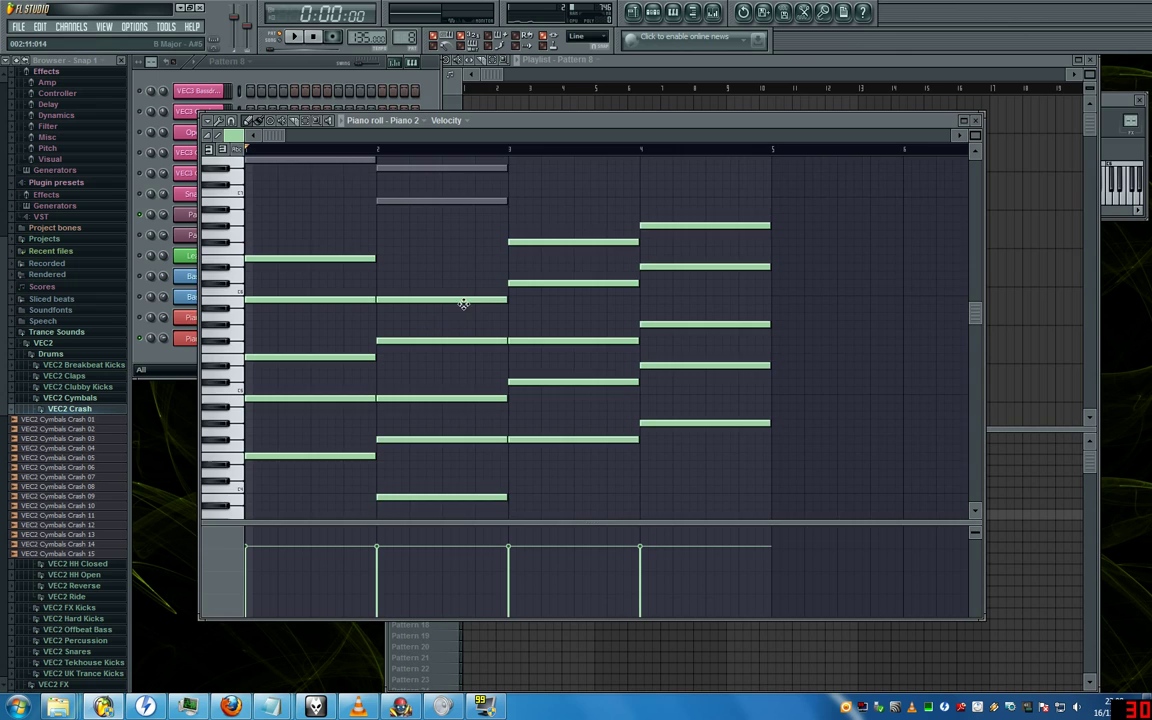
{"action": "scroll", "coordinate": [368, 357], "scroll_direction": "down", "scroll_amount": 3}
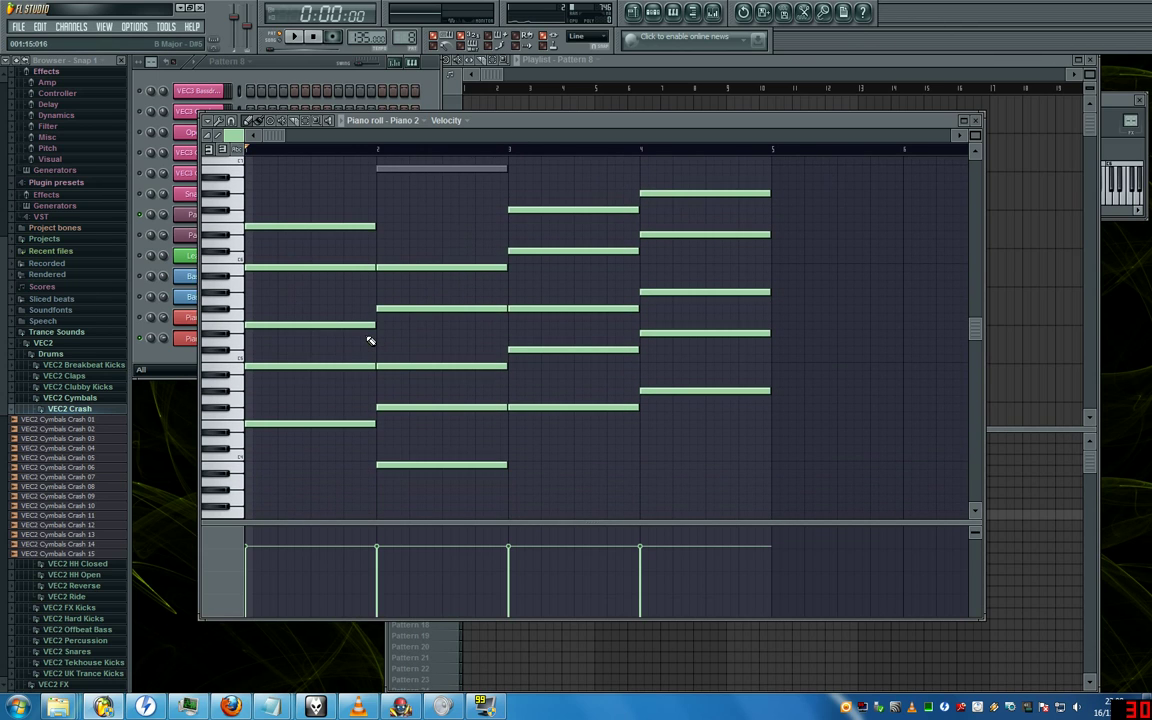
{"action": "left_click", "coordinate": [975, 120]}
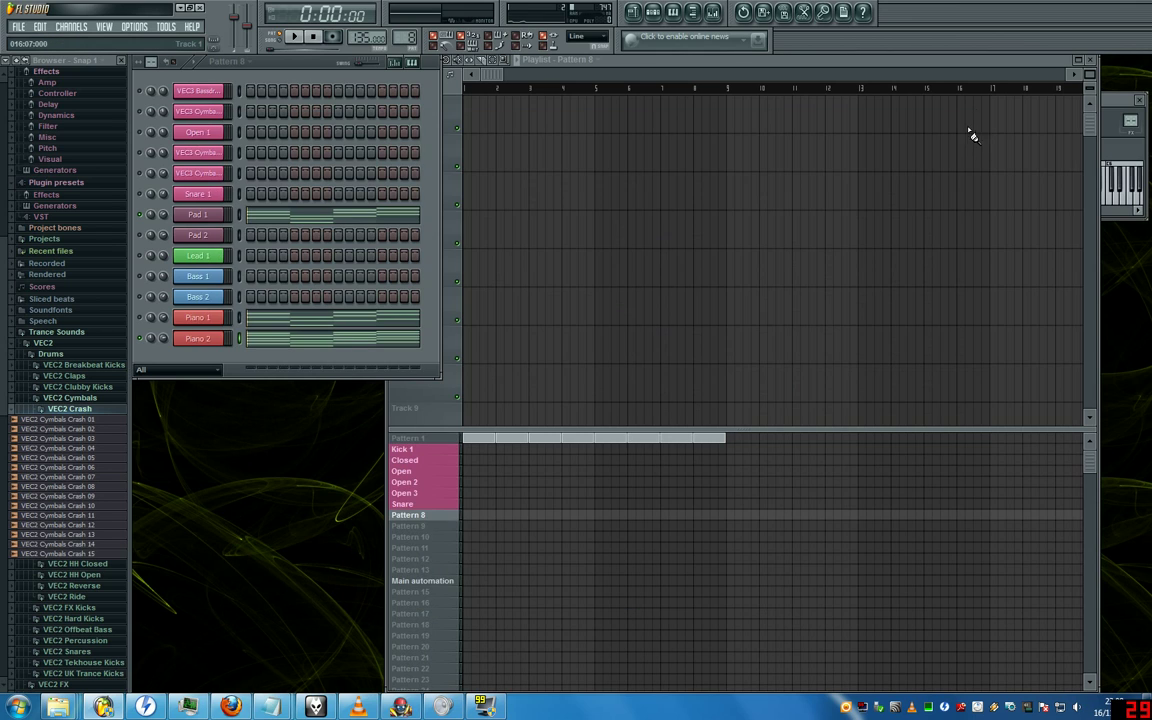